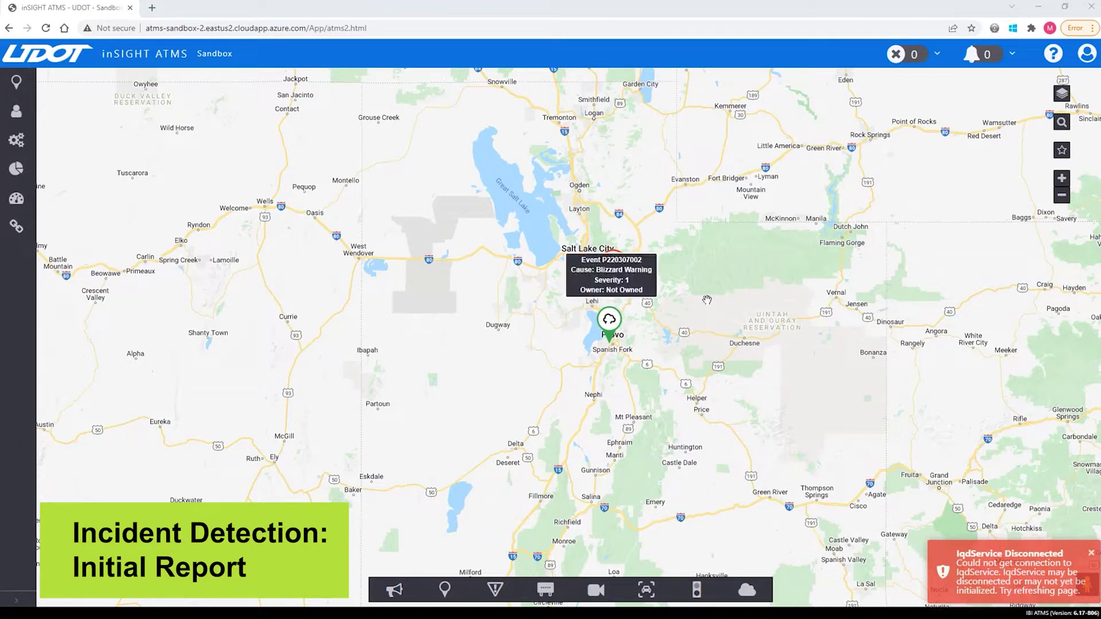
- Load the saved Salt Lake City map view and focus on I-80 between Terminal Dr and I-215
{"action": "left_click", "coordinate": [1062, 151]}
{"action": "left_click", "coordinate": [946, 210]}
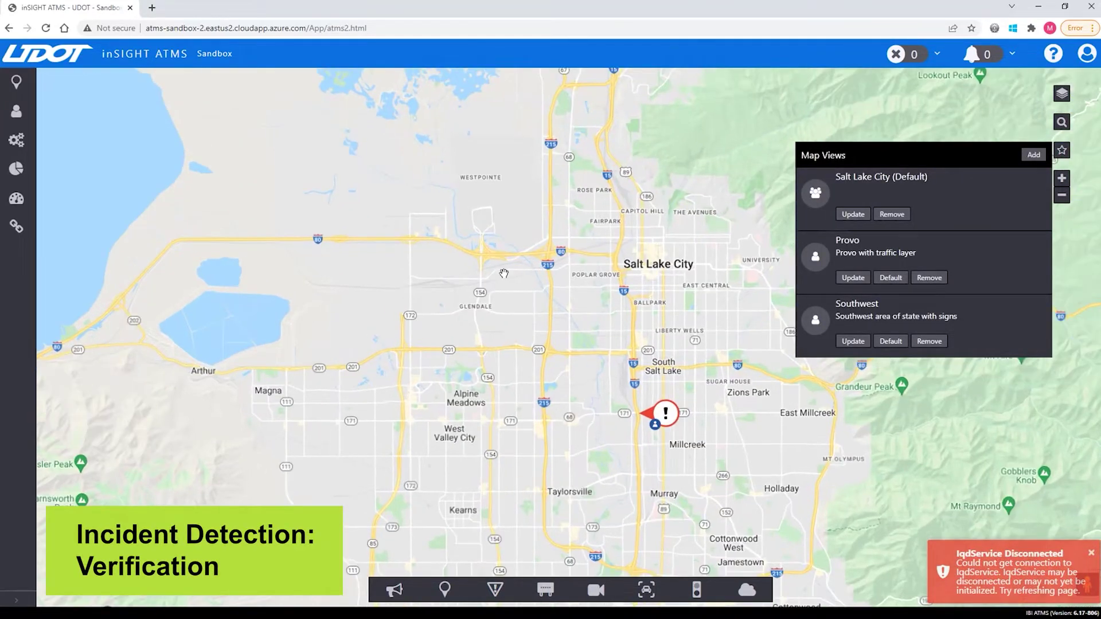
{"action": "scroll", "coordinate": [543, 230], "scroll_direction": "up", "scroll_amount": 3}
{"action": "left_click_drag", "start_coordinate": [544, 229], "coordinate": [515, 254]}
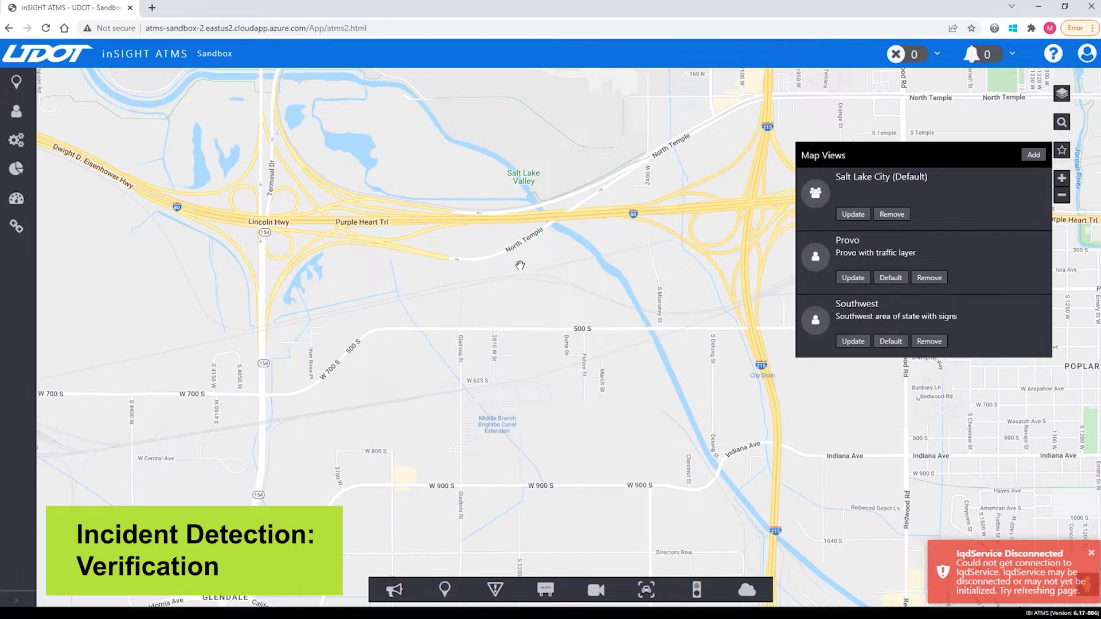
{"action": "left_click", "coordinate": [1062, 150]}
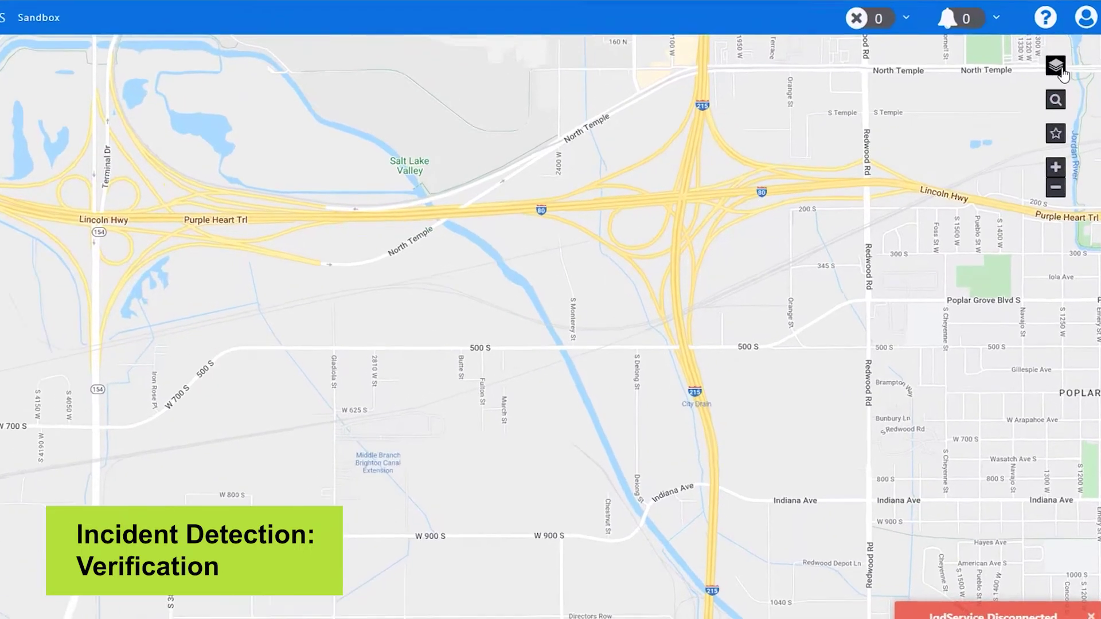
- Turn on the Google Traffic layer and show the CCTV cameras on the map
{"action": "left_click", "coordinate": [1062, 95]}
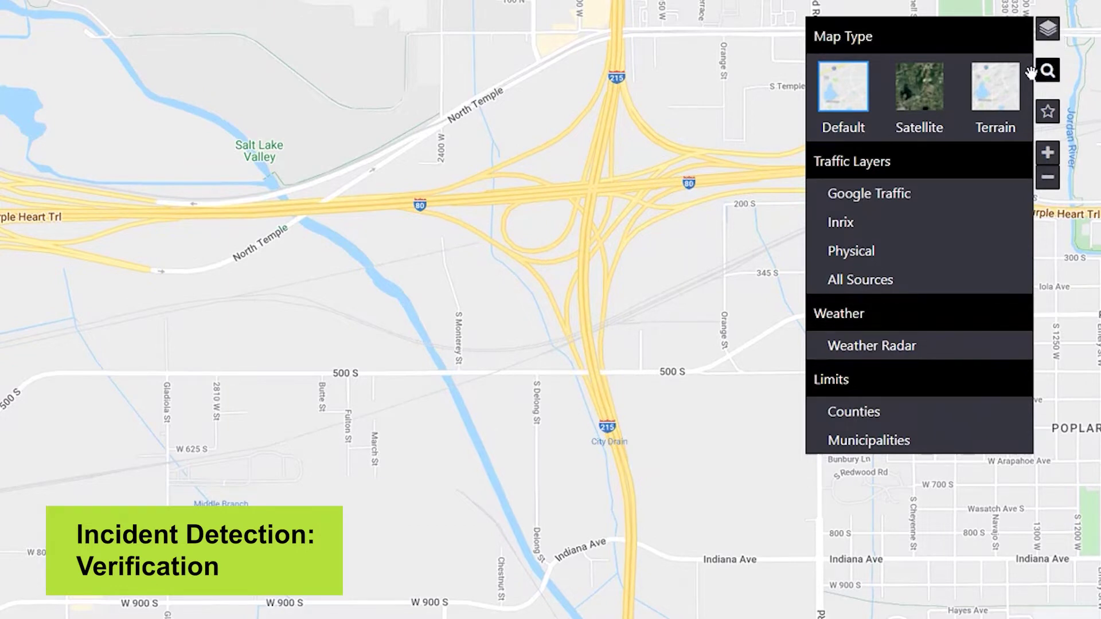
{"action": "left_click", "coordinate": [903, 195]}
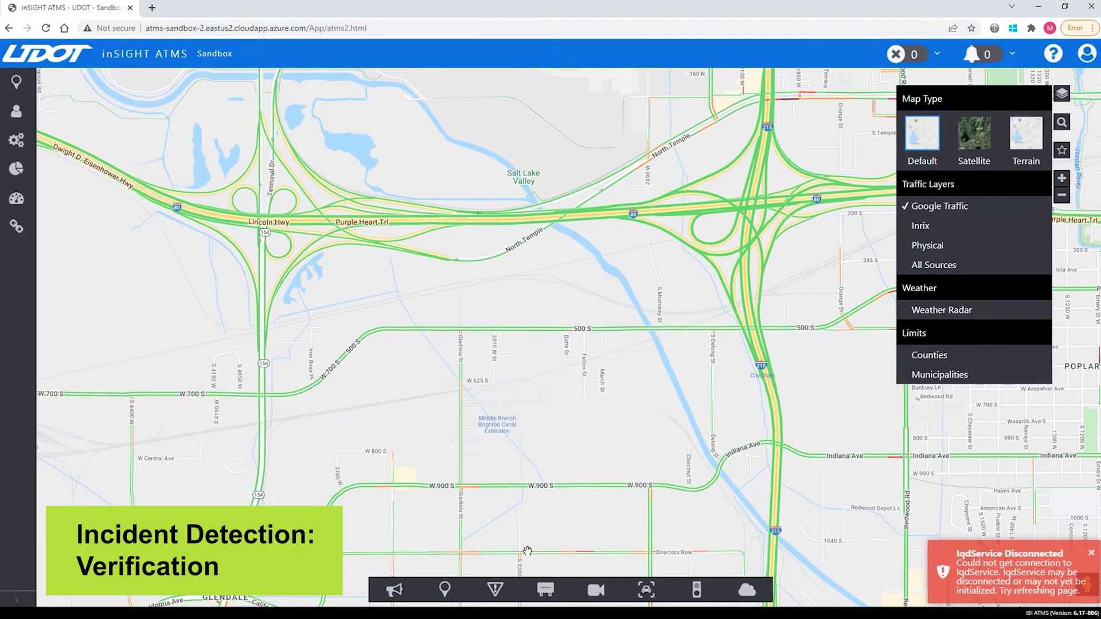
{"action": "left_click", "coordinate": [601, 597]}
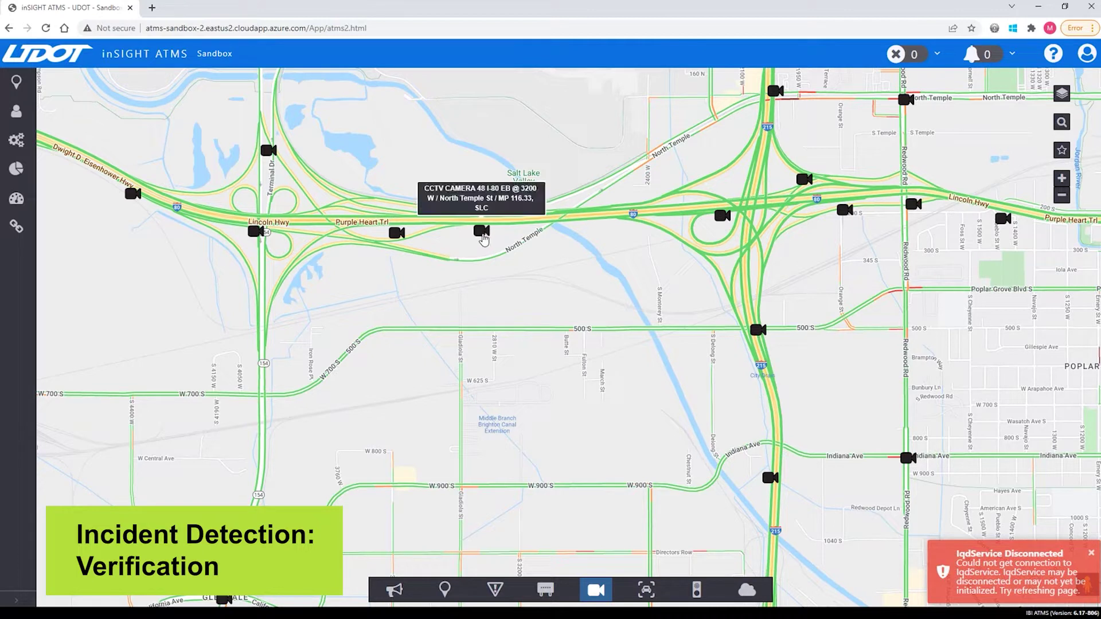
- Check the live feed of the CCTV camera on I-80 EB at 3200 W / North Temple St and close it
{"action": "left_click", "coordinate": [484, 234]}
{"action": "left_click_drag", "start_coordinate": [536, 238], "coordinate": [356, 294]}
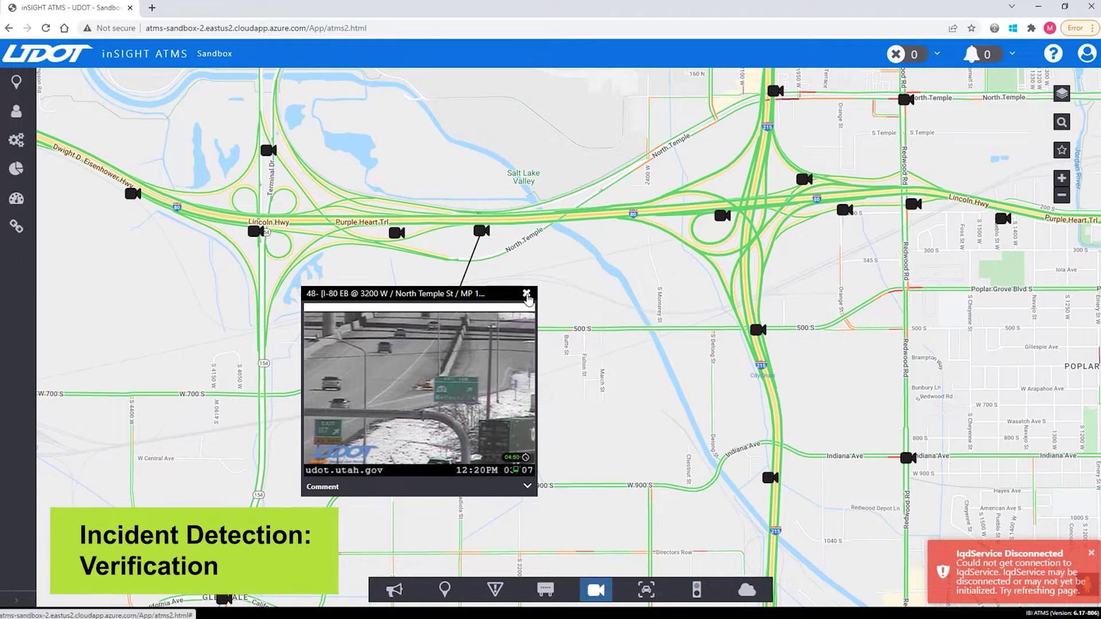
{"action": "left_click", "coordinate": [526, 294]}
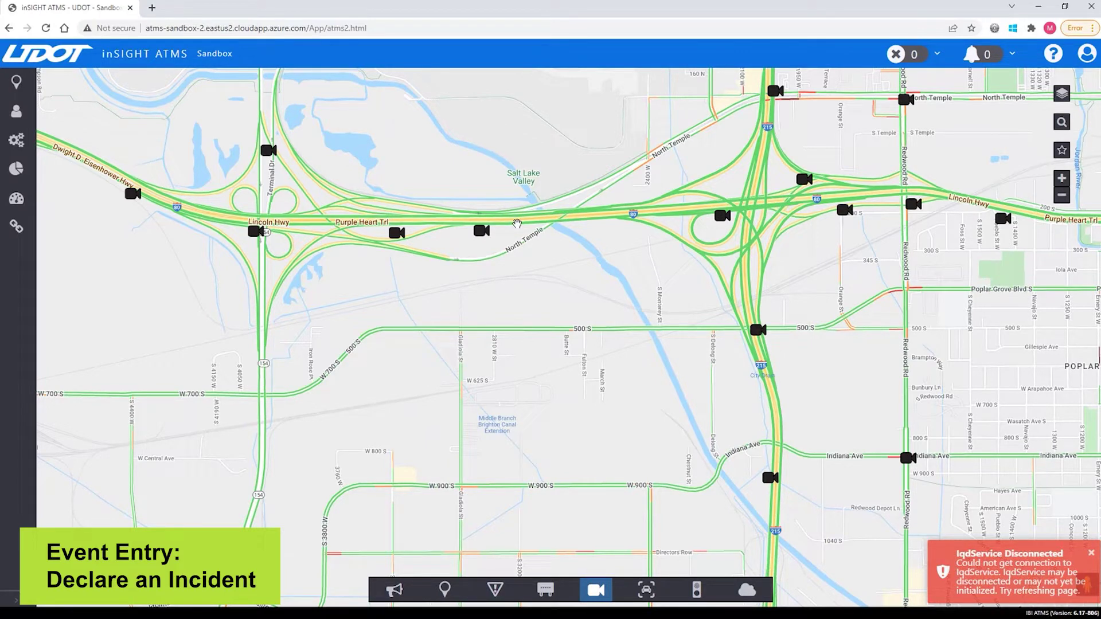
- Add an Incident event on managed roadway I-80 East, just east of the 3200 W camera near mile 116.6
{"action": "right_click", "coordinate": [515, 226]}
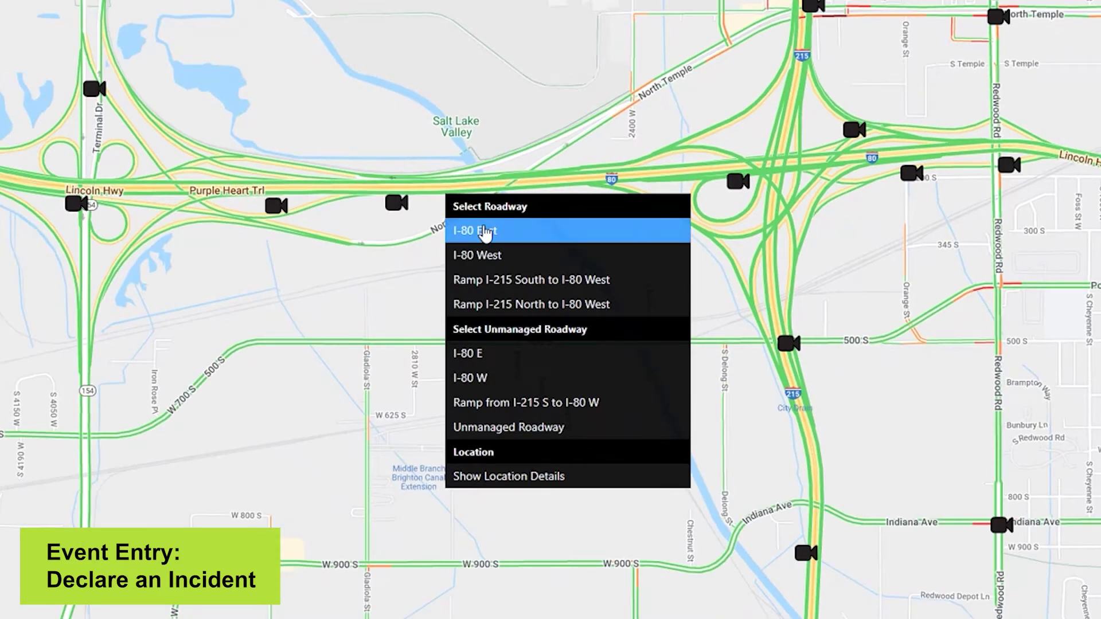
{"action": "left_click", "coordinate": [485, 232]}
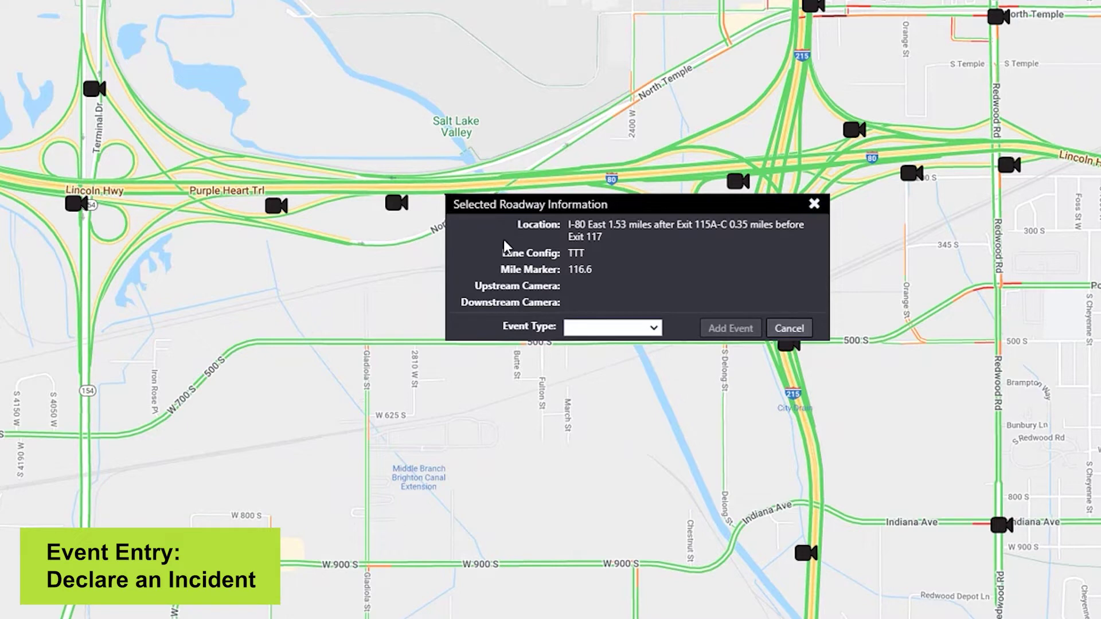
{"action": "left_click", "coordinate": [593, 335]}
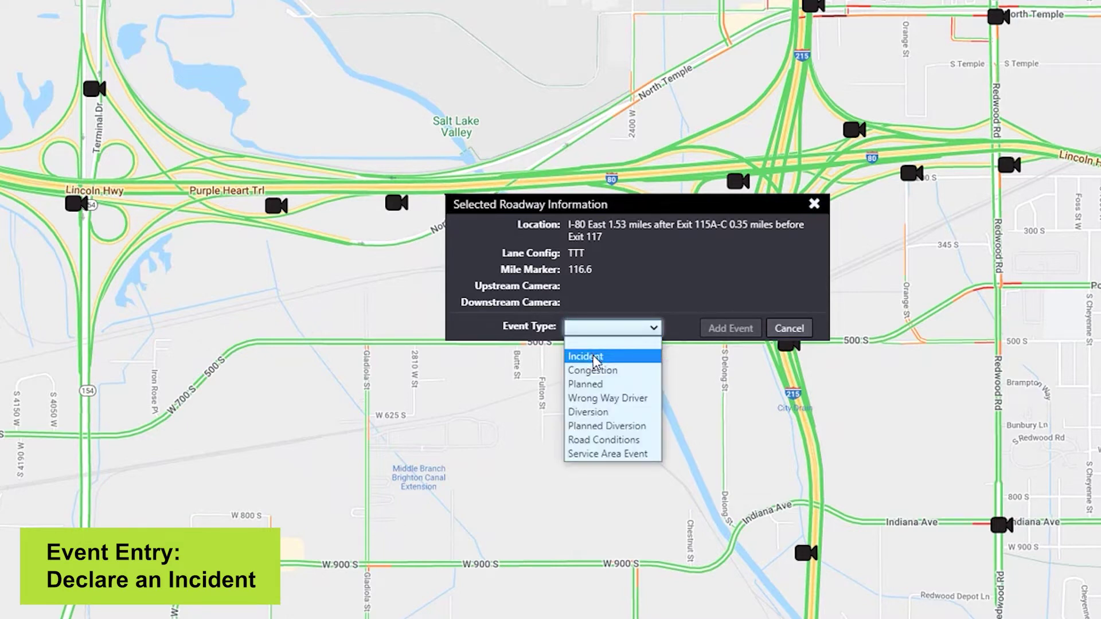
{"action": "left_click", "coordinate": [594, 356]}
{"action": "left_click", "coordinate": [720, 330]}
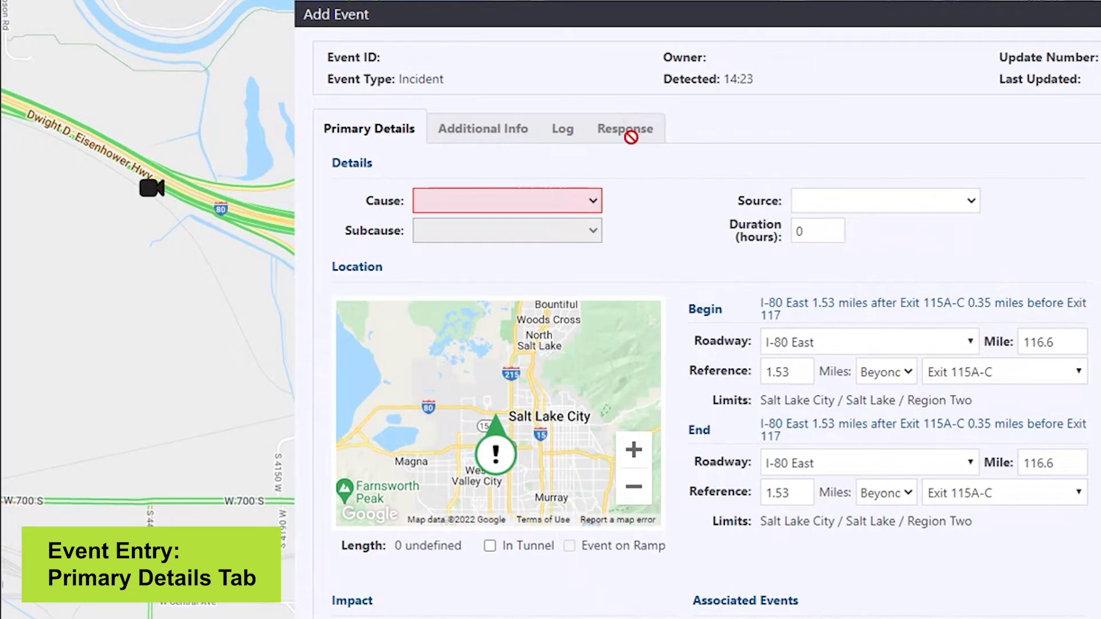
- Set the event's cause to Crash, subcause to Involving a Semi Trailer and source to Public - Phone
{"action": "left_click", "coordinate": [539, 201]}
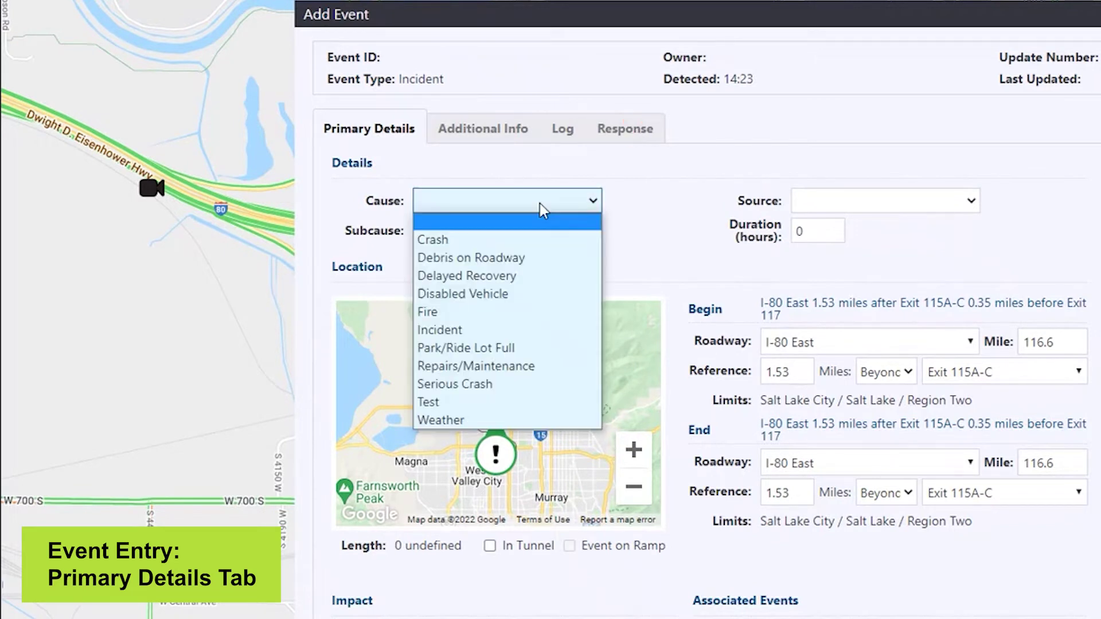
{"action": "left_click", "coordinate": [511, 240]}
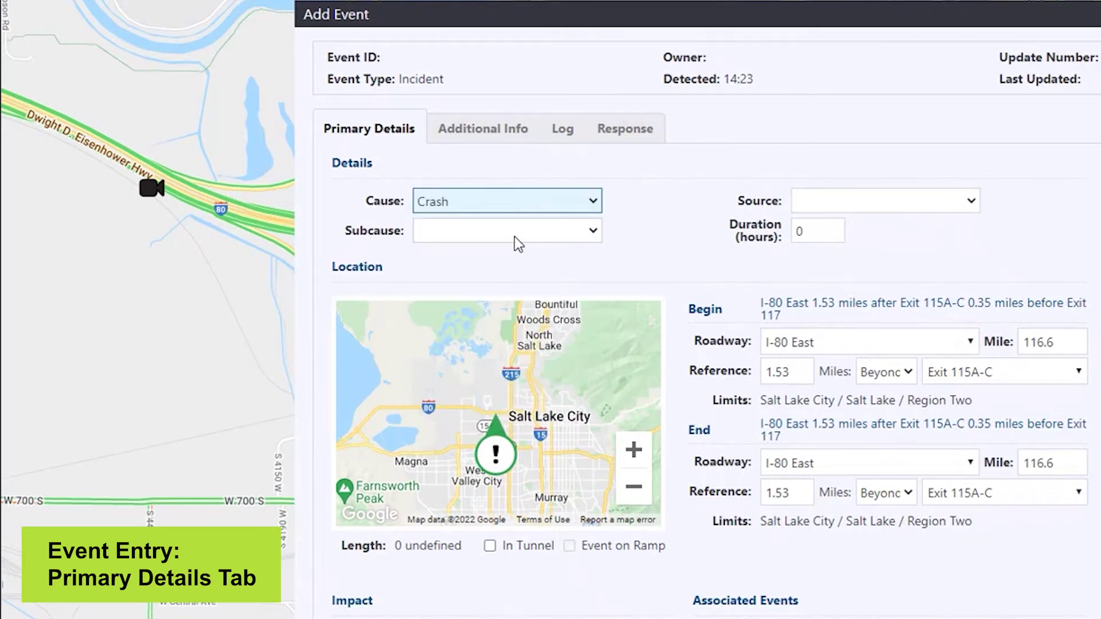
{"action": "left_click", "coordinate": [514, 235]}
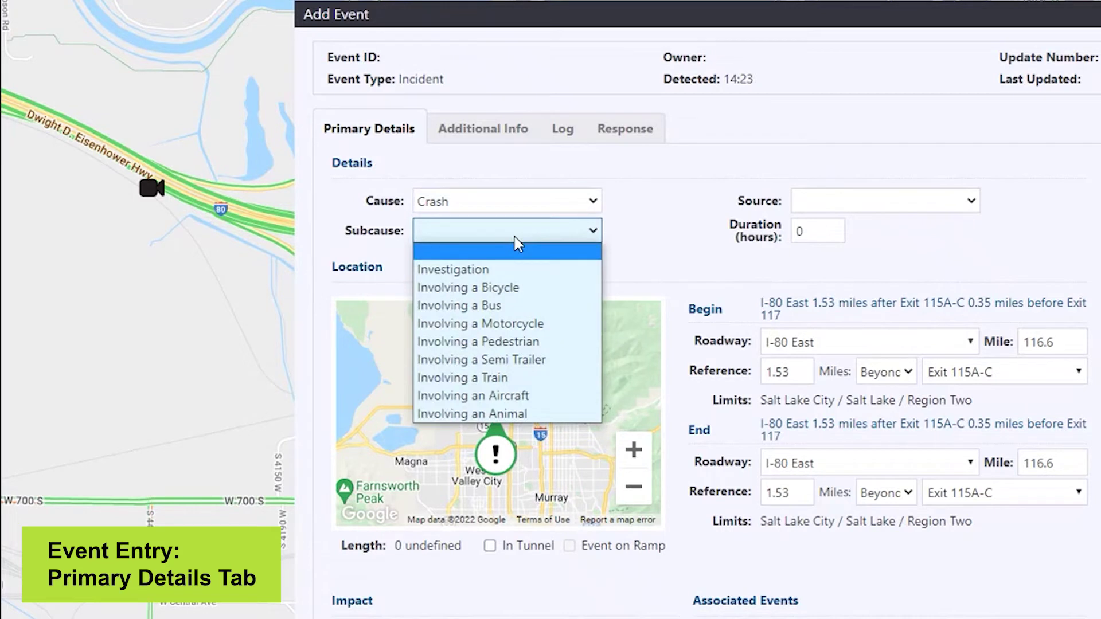
{"action": "left_click", "coordinate": [512, 360]}
{"action": "left_click", "coordinate": [937, 204]}
{"action": "left_click", "coordinate": [860, 496]}
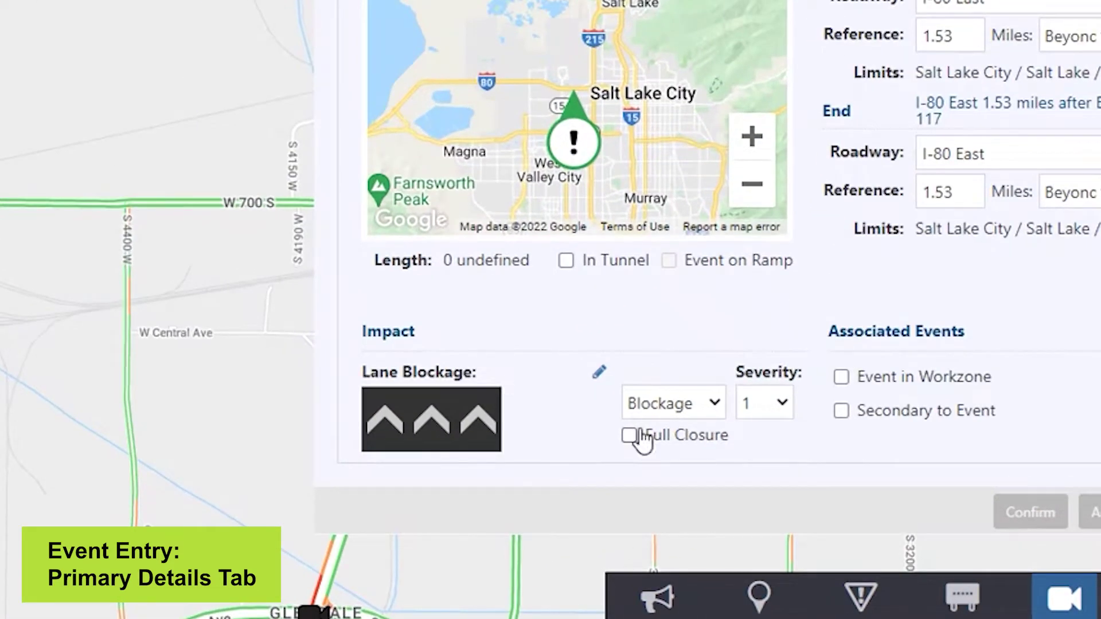
- Mark the incident as a full closure and add a shoulder on each side of its three-lane pattern
{"action": "left_click", "coordinate": [655, 441]}
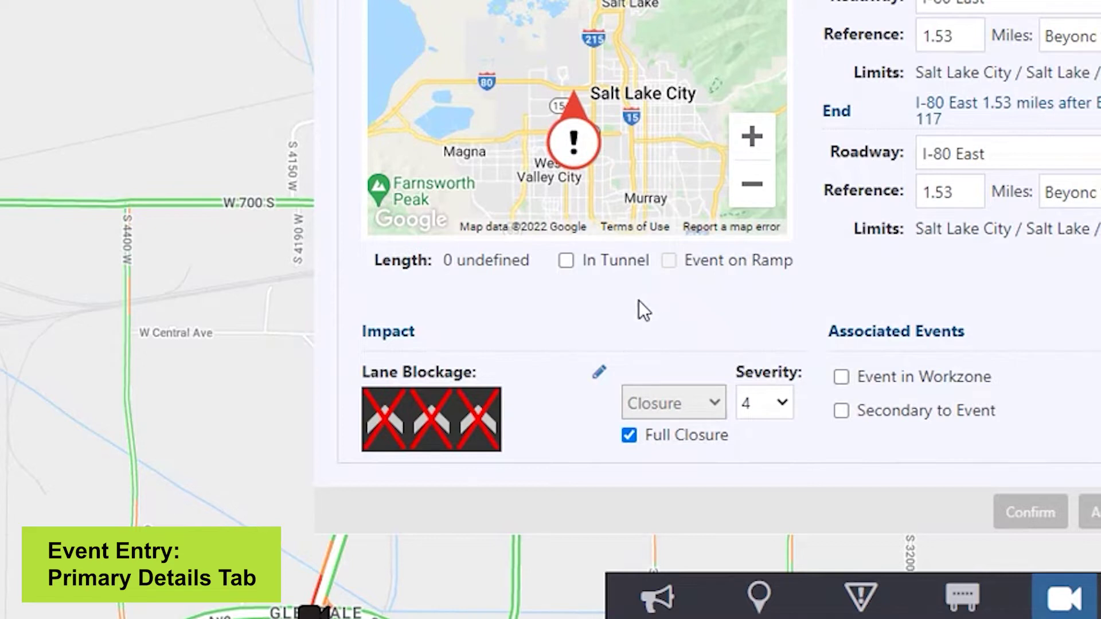
{"action": "left_click", "coordinate": [598, 376]}
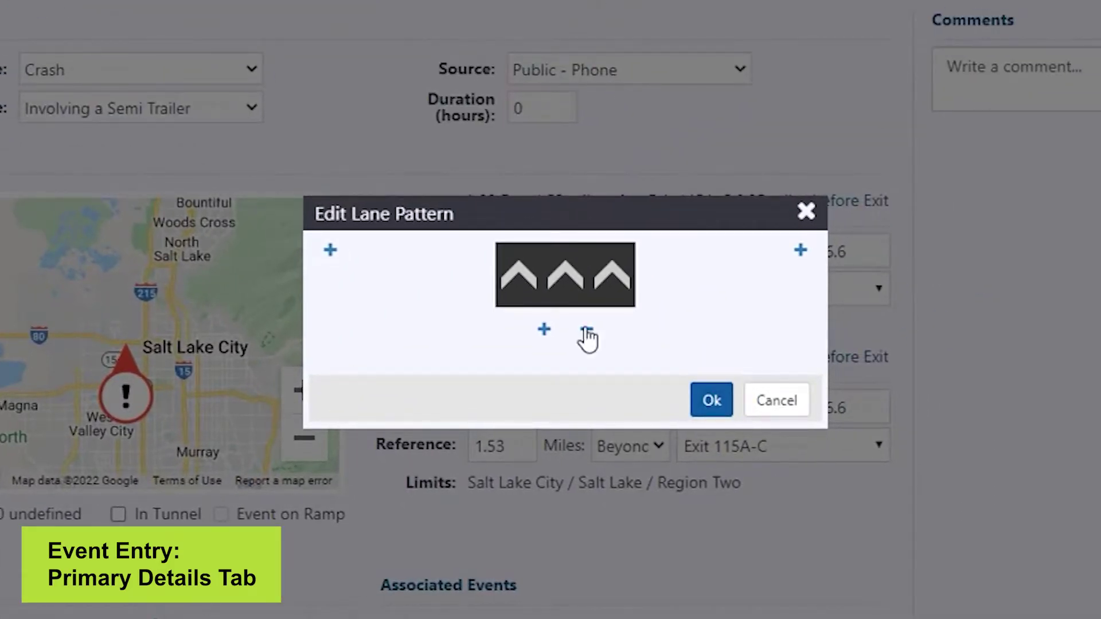
{"action": "left_click", "coordinate": [801, 253]}
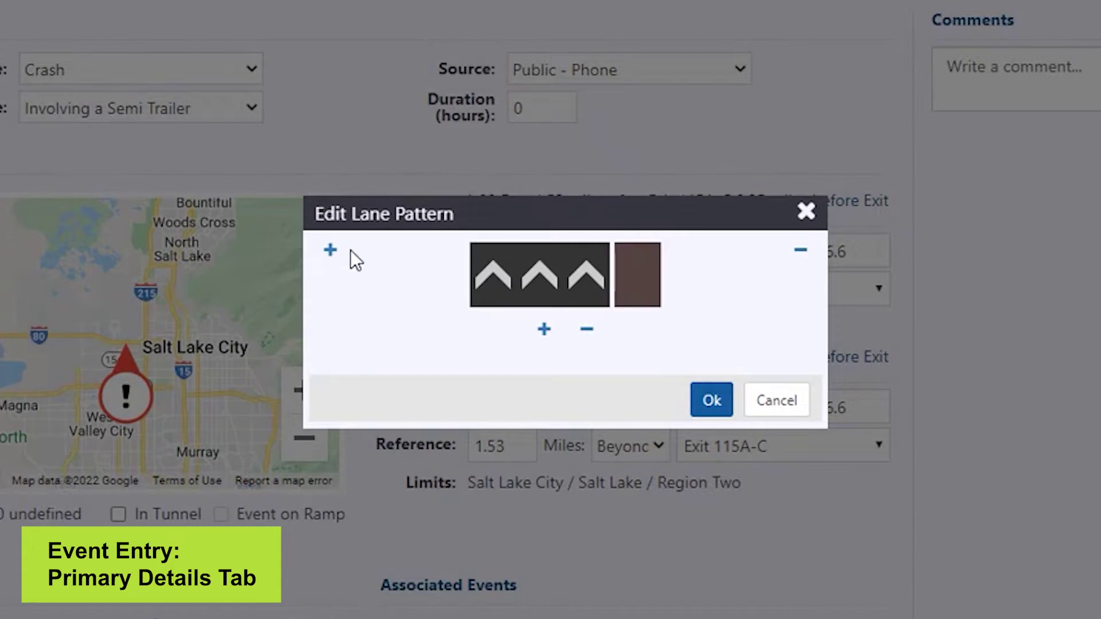
{"action": "left_click", "coordinate": [330, 250]}
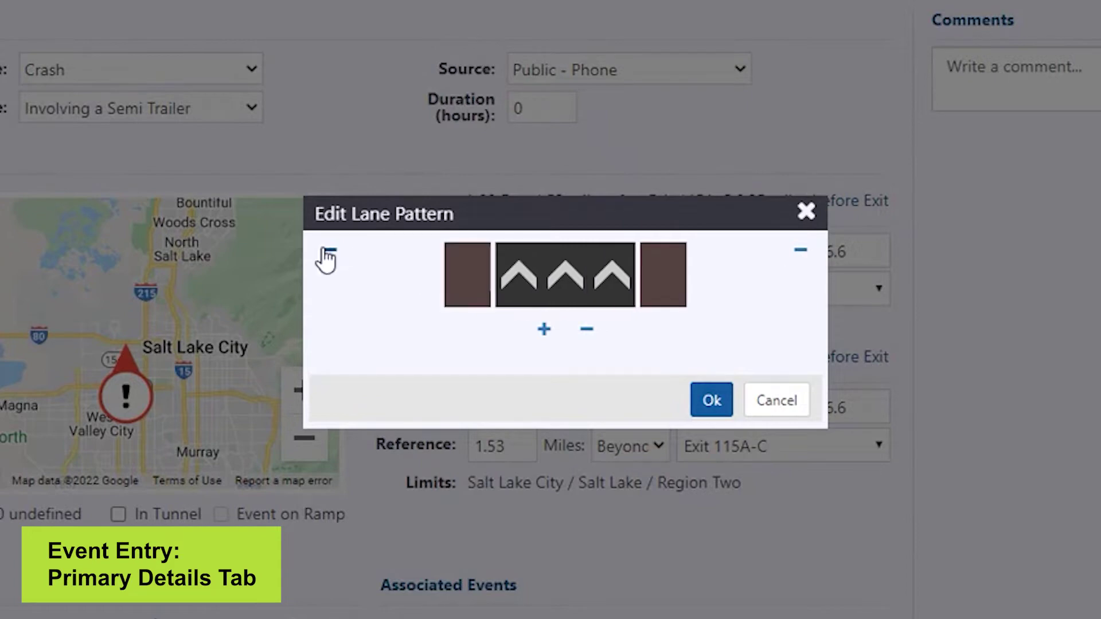
{"action": "left_click", "coordinate": [710, 400]}
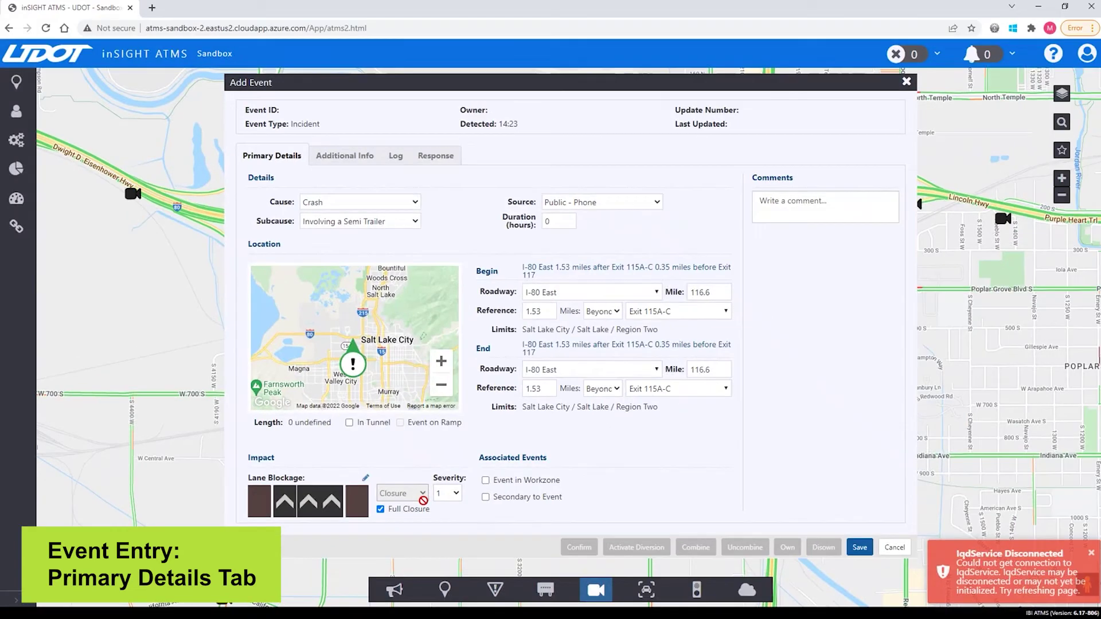
- Reapply the full closure so it covers all lanes and both shoulders, and save the event
{"action": "left_click", "coordinate": [630, 449]}
{"action": "left_click", "coordinate": [631, 449]}
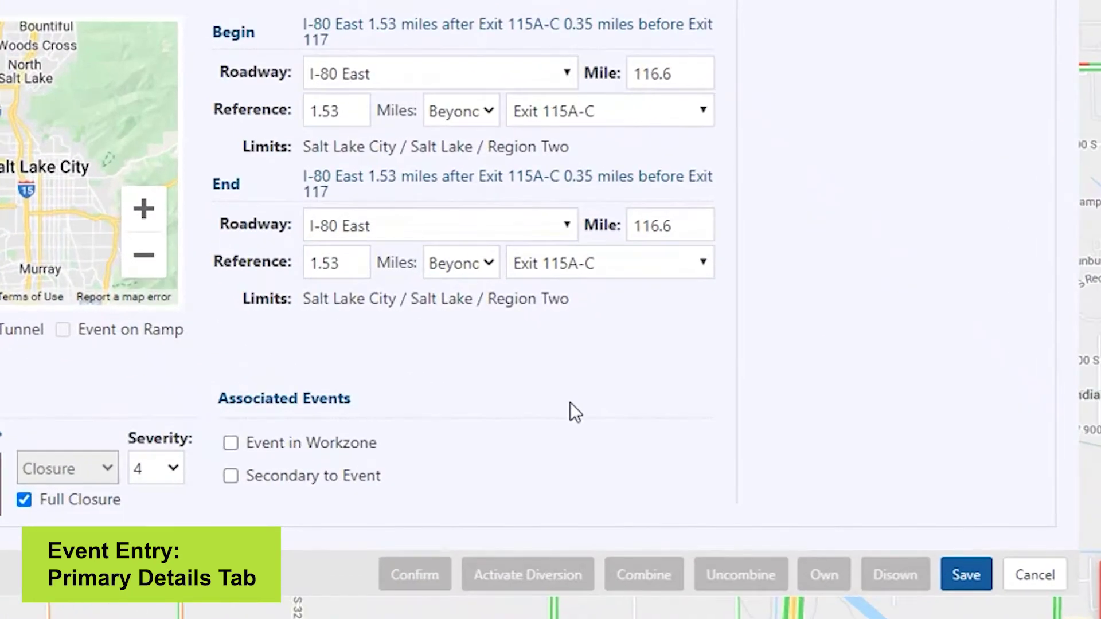
{"action": "left_click", "coordinate": [970, 578]}
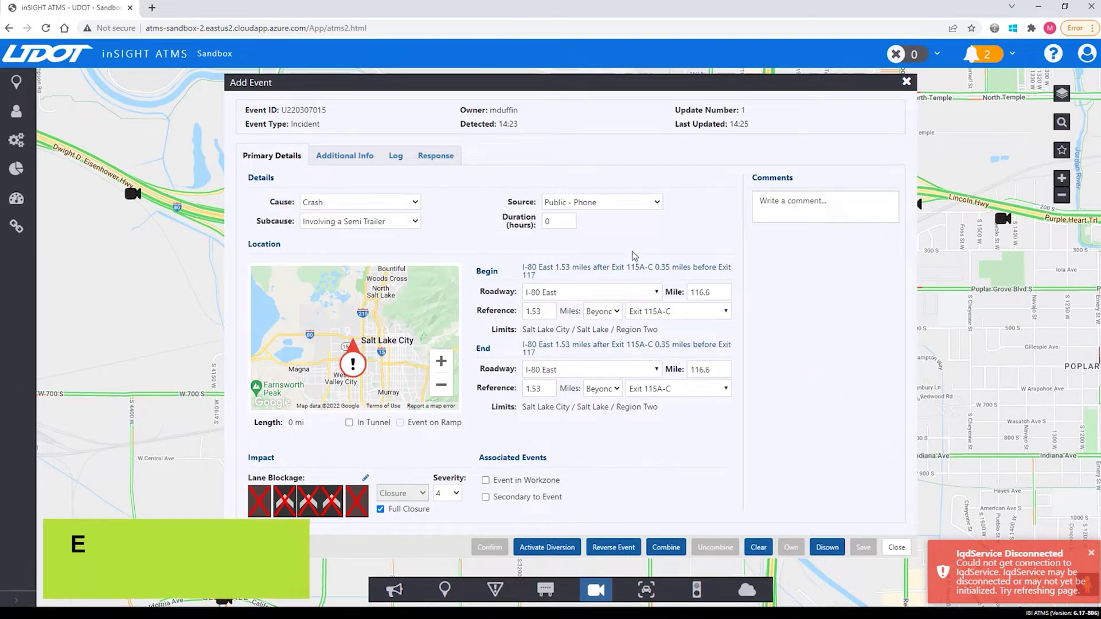
- Review the event's DMS response signs on the map and accept the proposed messages for signs 12, 100 and 100251
{"action": "left_click", "coordinate": [441, 158]}
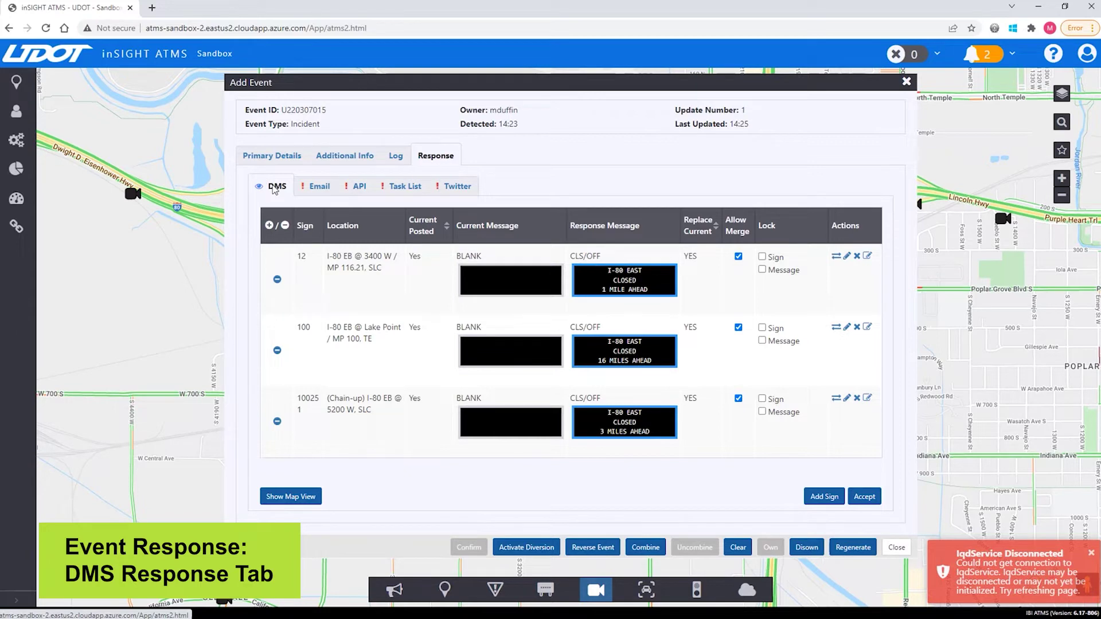
{"action": "left_click", "coordinate": [291, 497]}
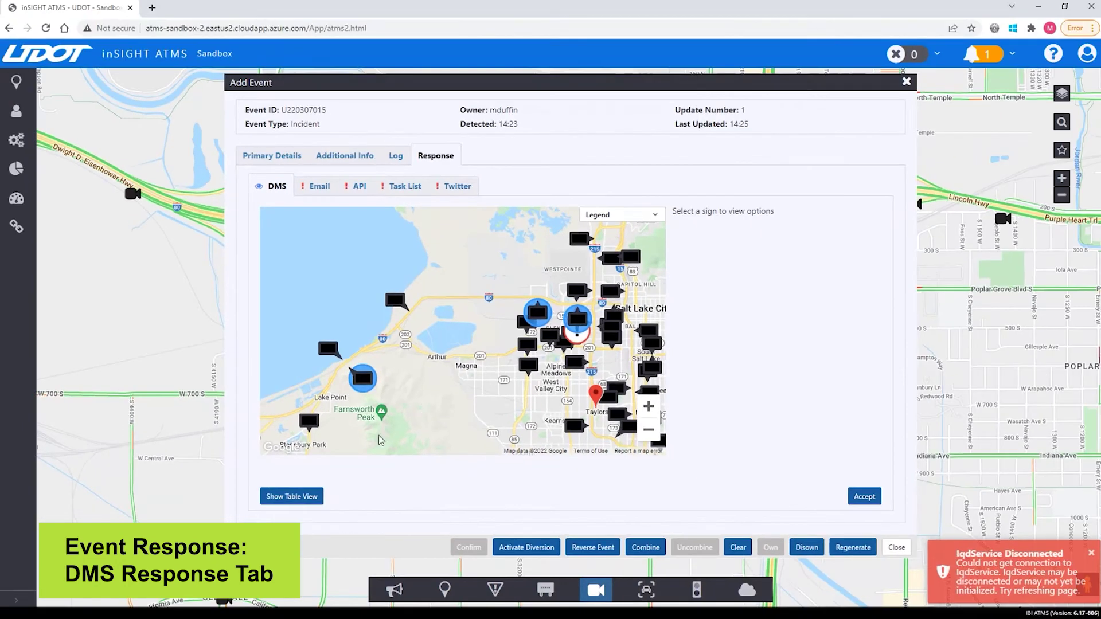
{"action": "left_click", "coordinate": [352, 580]}
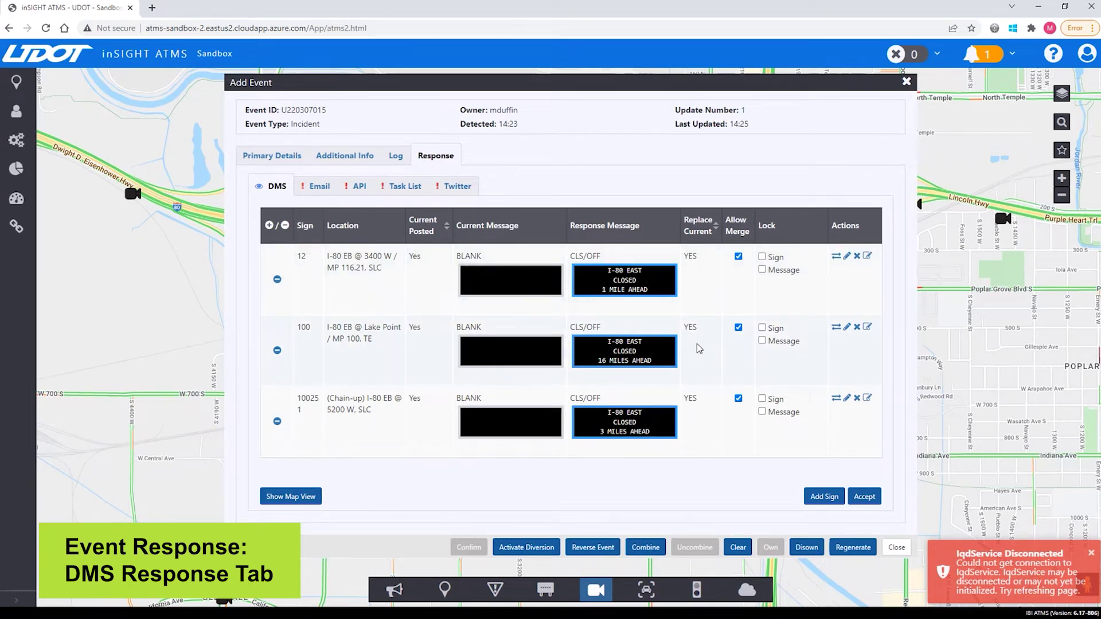
{"action": "left_click", "coordinate": [870, 499]}
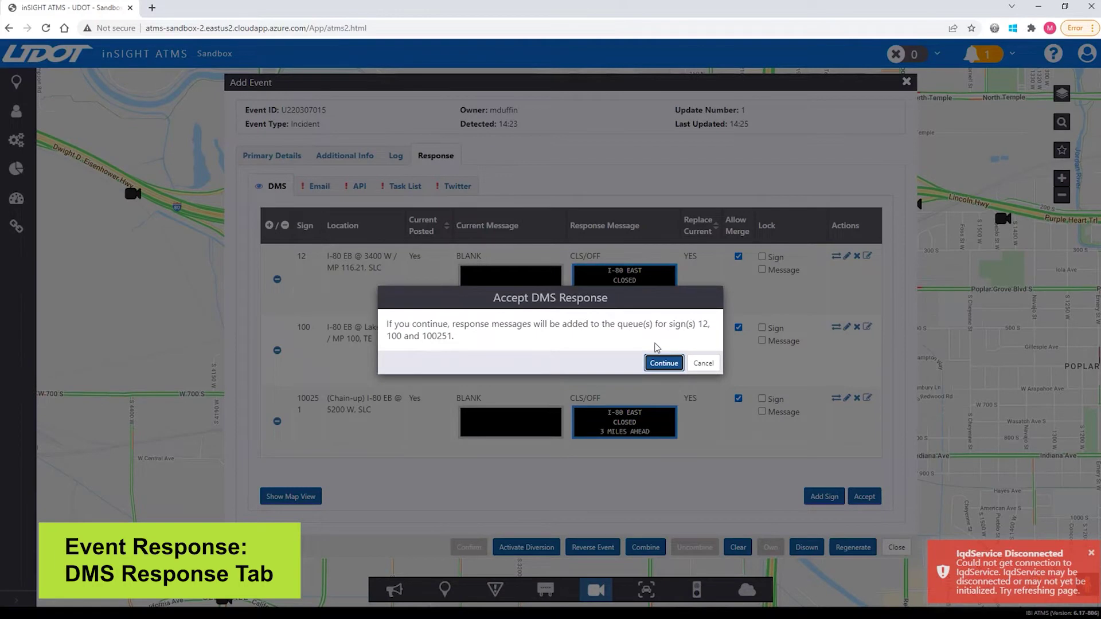
{"action": "left_click", "coordinate": [663, 365]}
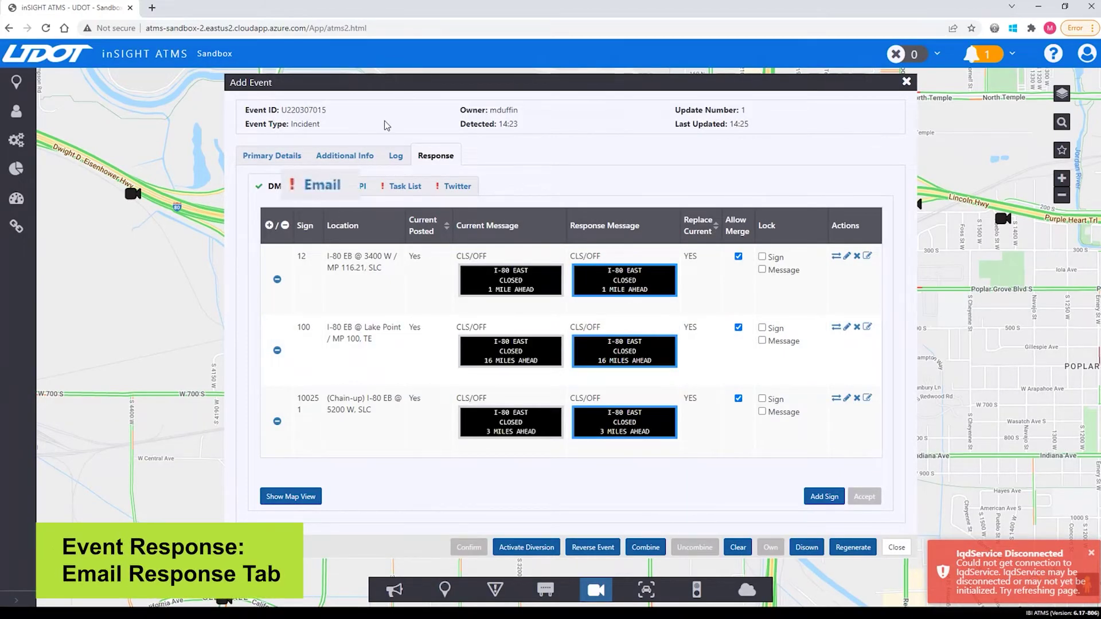
- Append "Some additional information here." to the proposed email response message and save it
{"action": "left_click", "coordinate": [320, 188]}
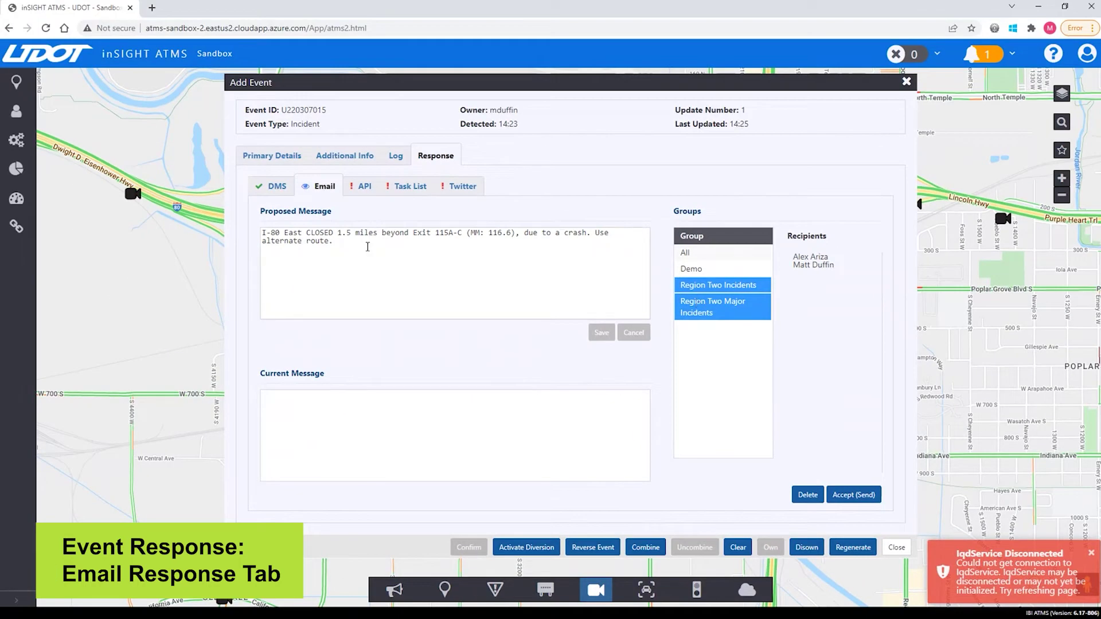
{"action": "left_click", "coordinate": [367, 247]}
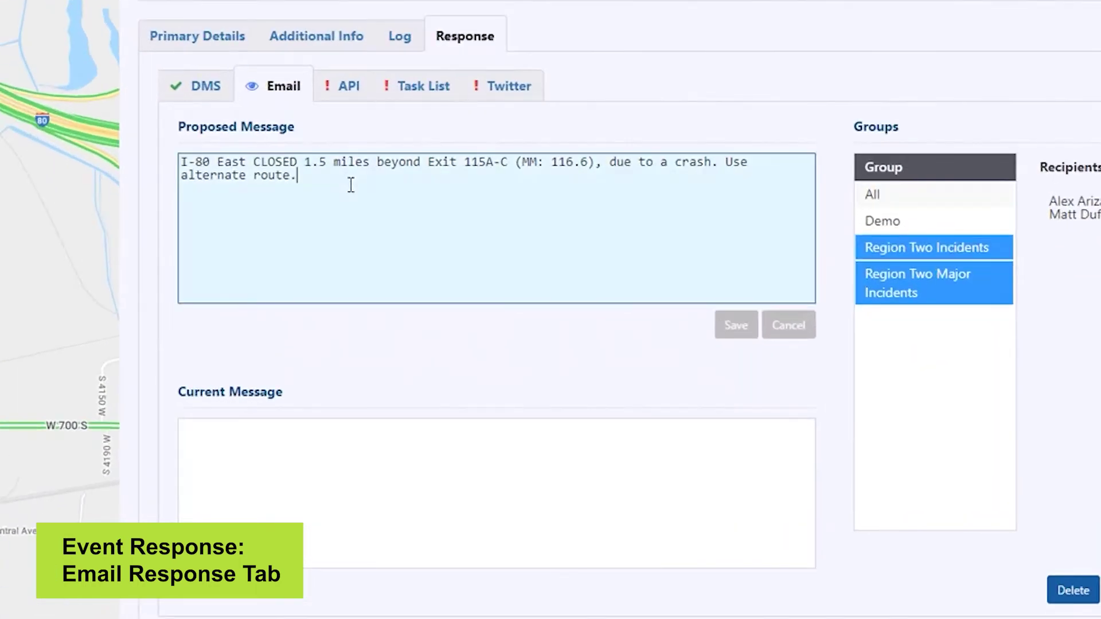
{"action": "type", "text": "Some "}
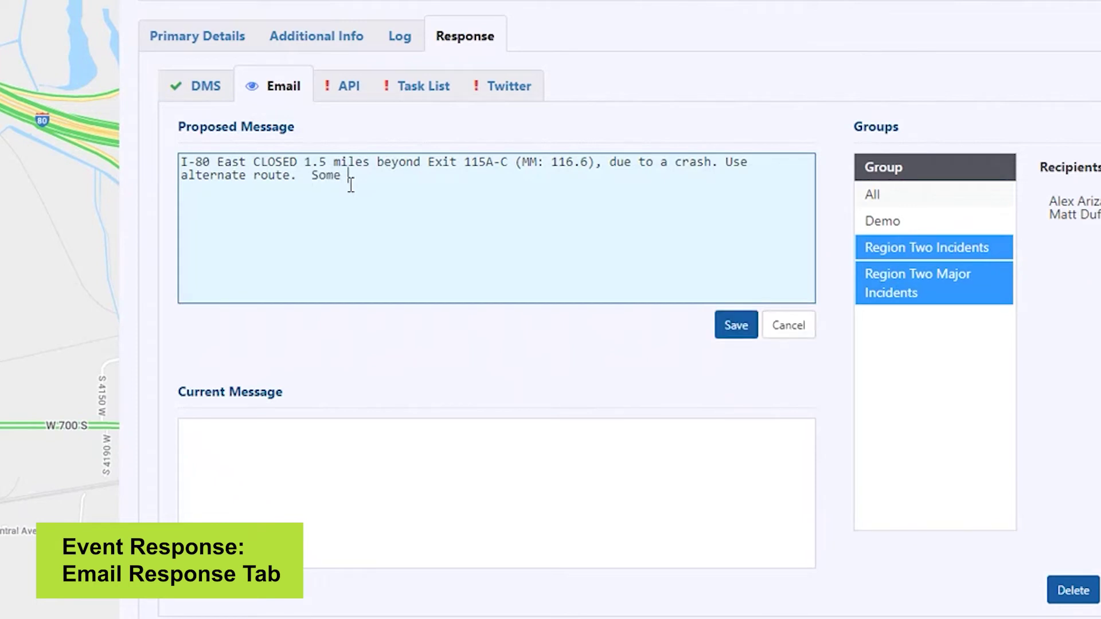
{"action": "type", "text": "additional information here."}
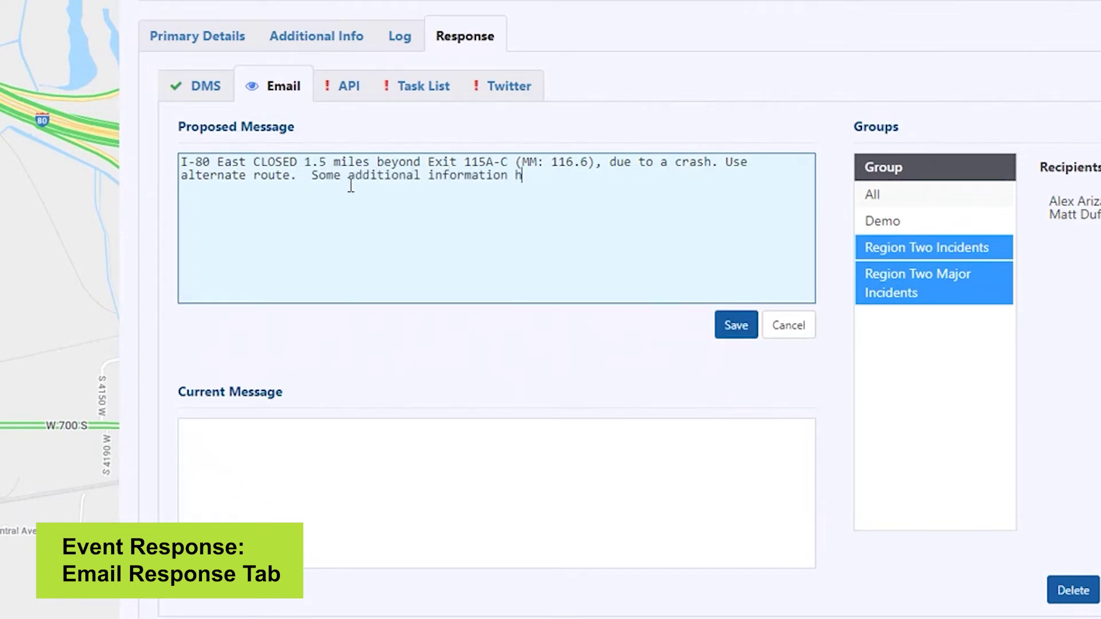
{"action": "left_click", "coordinate": [732, 324]}
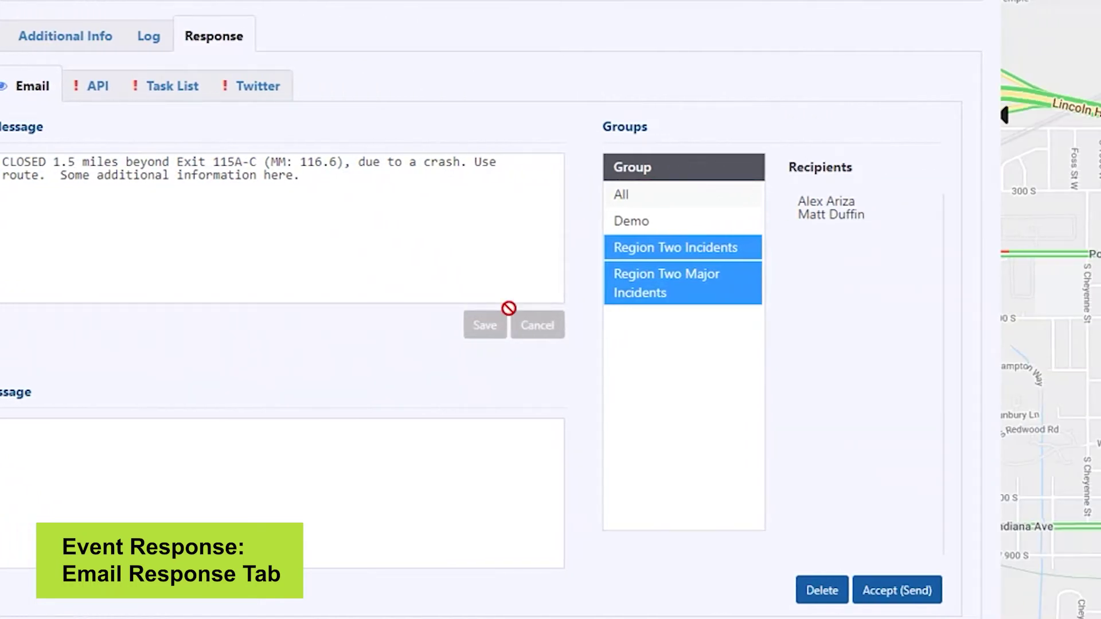
- Change the email recipients by deselecting Region Two Incidents and Region Two Major Incidents and selecting the Demo group
{"action": "left_click", "coordinate": [658, 246]}
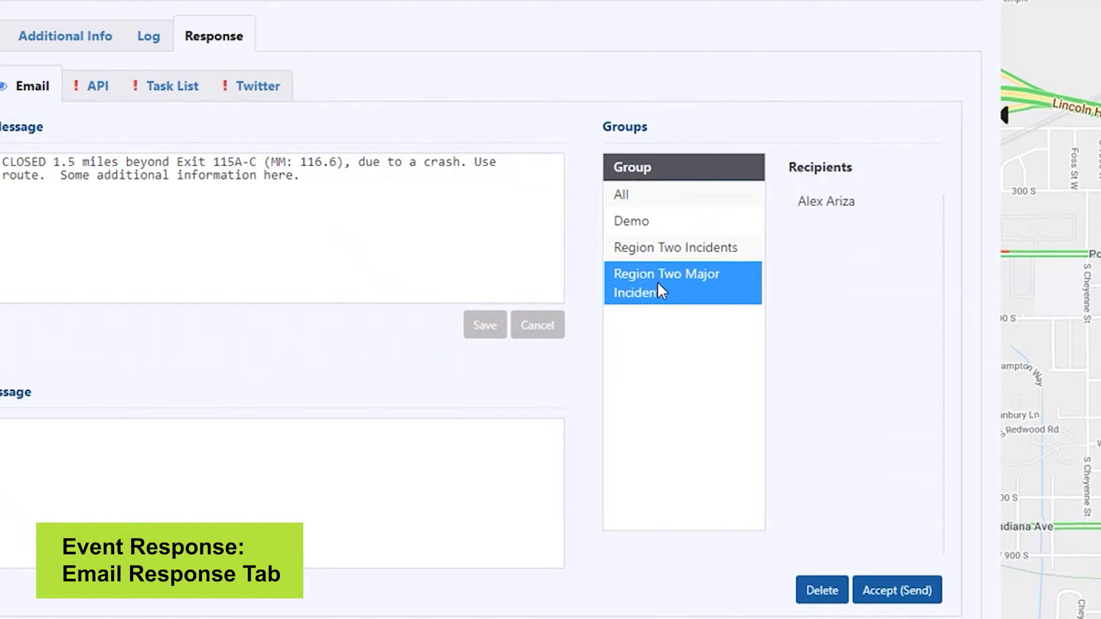
{"action": "left_click", "coordinate": [657, 281]}
{"action": "left_click", "coordinate": [639, 229]}
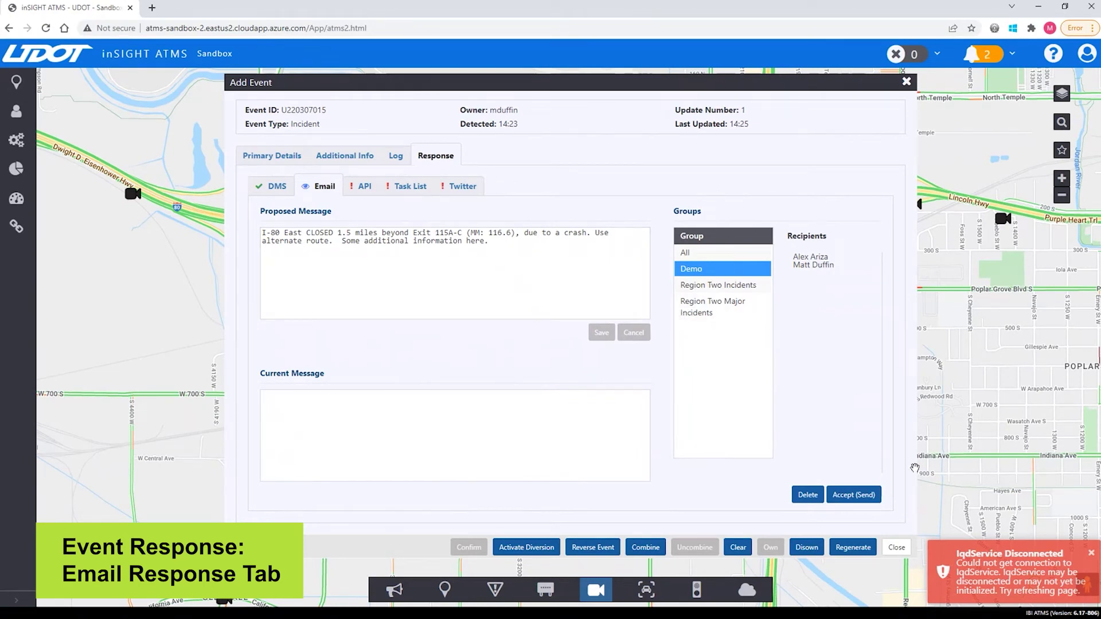
- Accept the email response and send it to the Demo group
{"action": "left_click", "coordinate": [858, 499]}
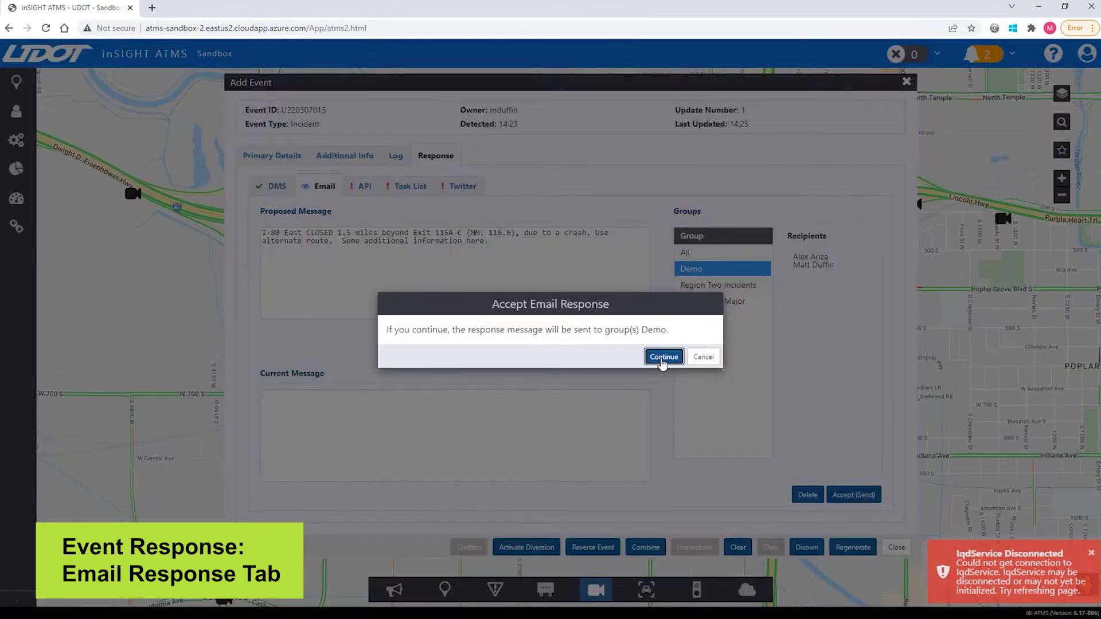
{"action": "left_click", "coordinate": [663, 357]}
- Append "Additional information here." to the proposed API message, save it, and accept the API response for publication to external systems
{"action": "left_click", "coordinate": [365, 186]}
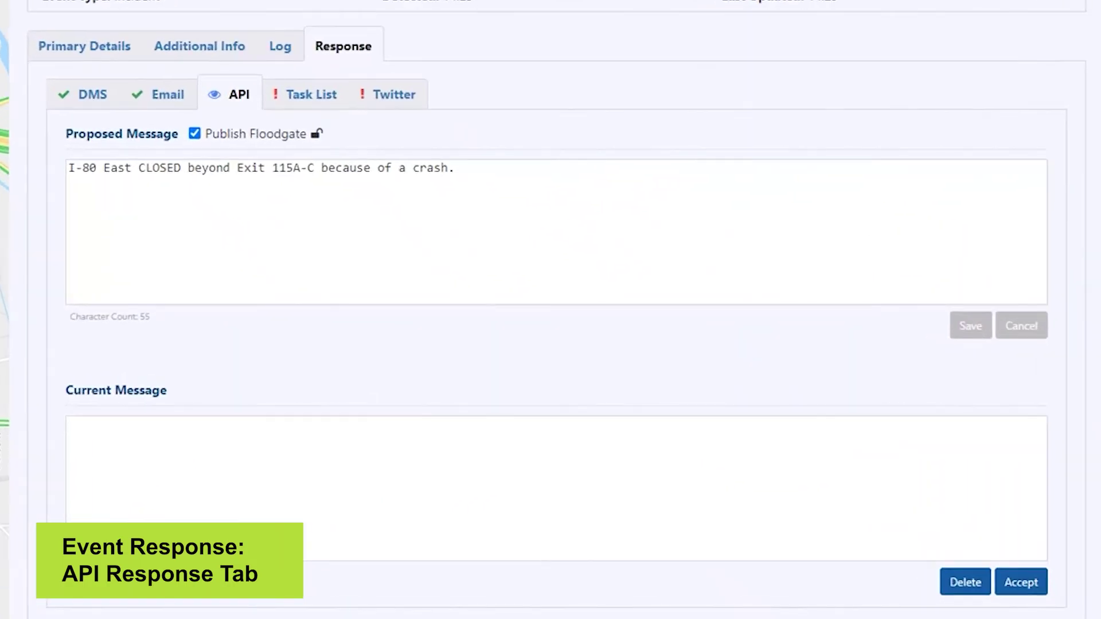
{"action": "left_click", "coordinate": [512, 179]}
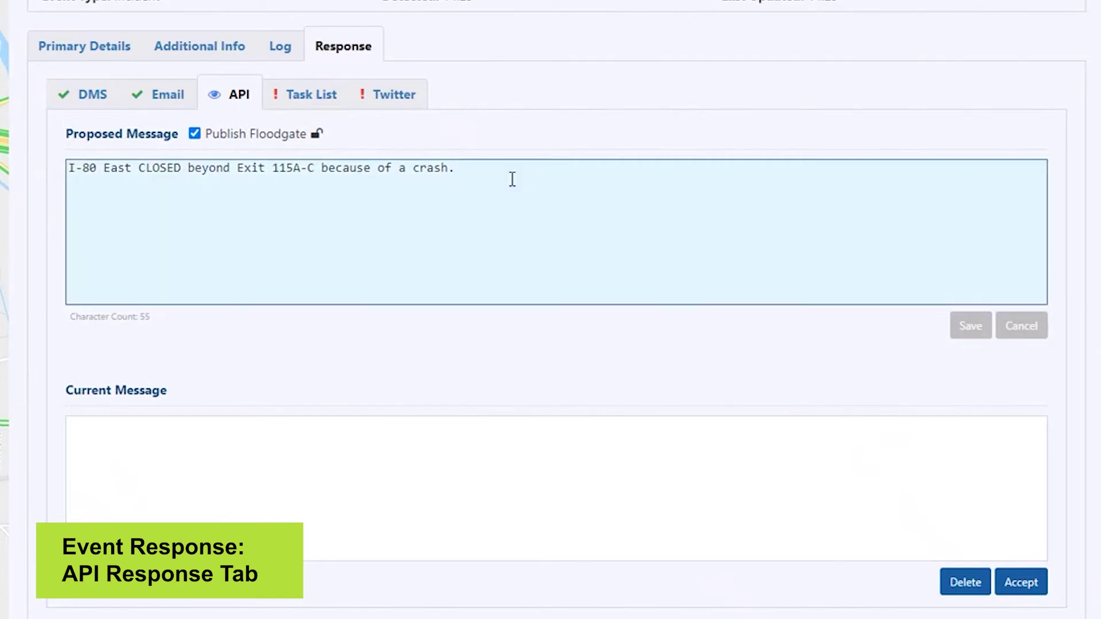
{"action": "type", "text": "Additional informatoin"}
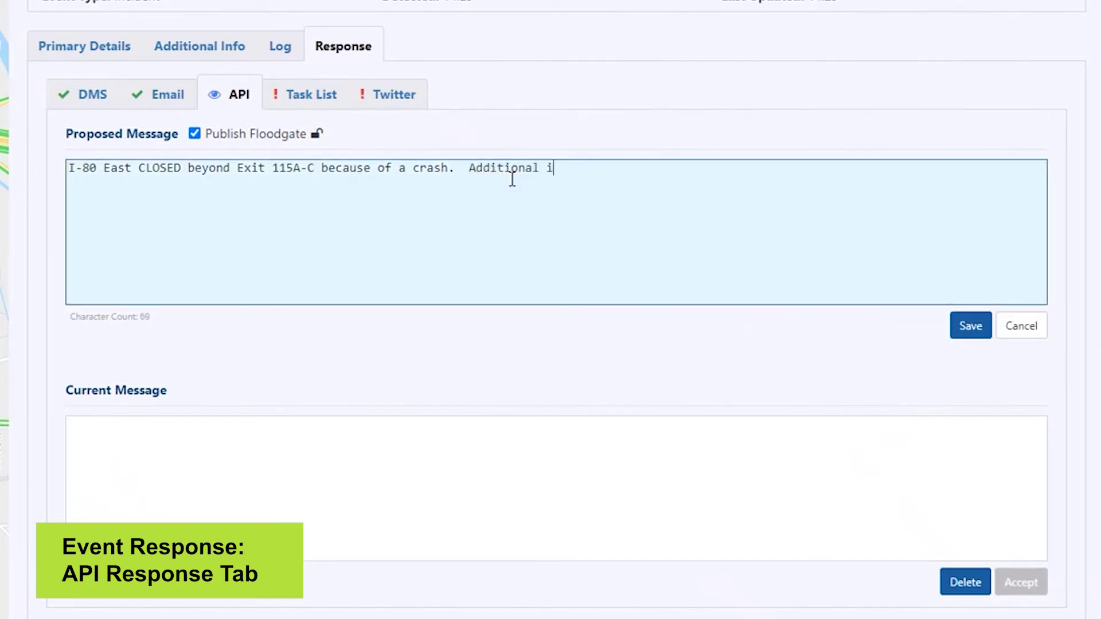
{"action": "key", "text": "BackSpace"}
{"action": "key", "text": "BackSpace"}
{"action": "key", "text": "BackSpace"}
{"action": "type", "text": "ion here."}
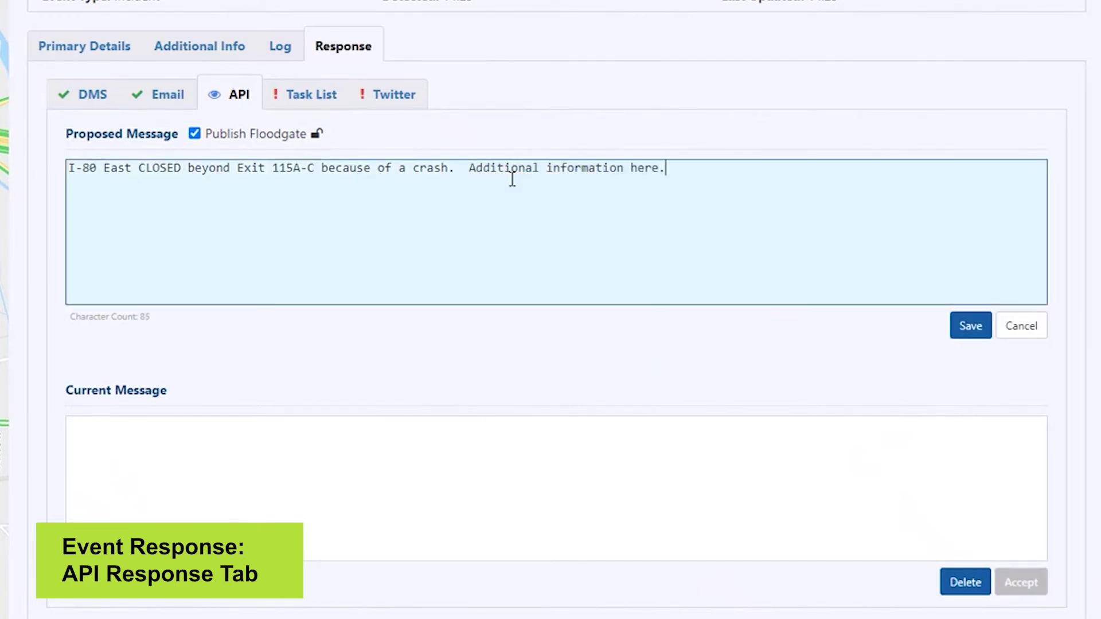
{"action": "left_click", "coordinate": [981, 332]}
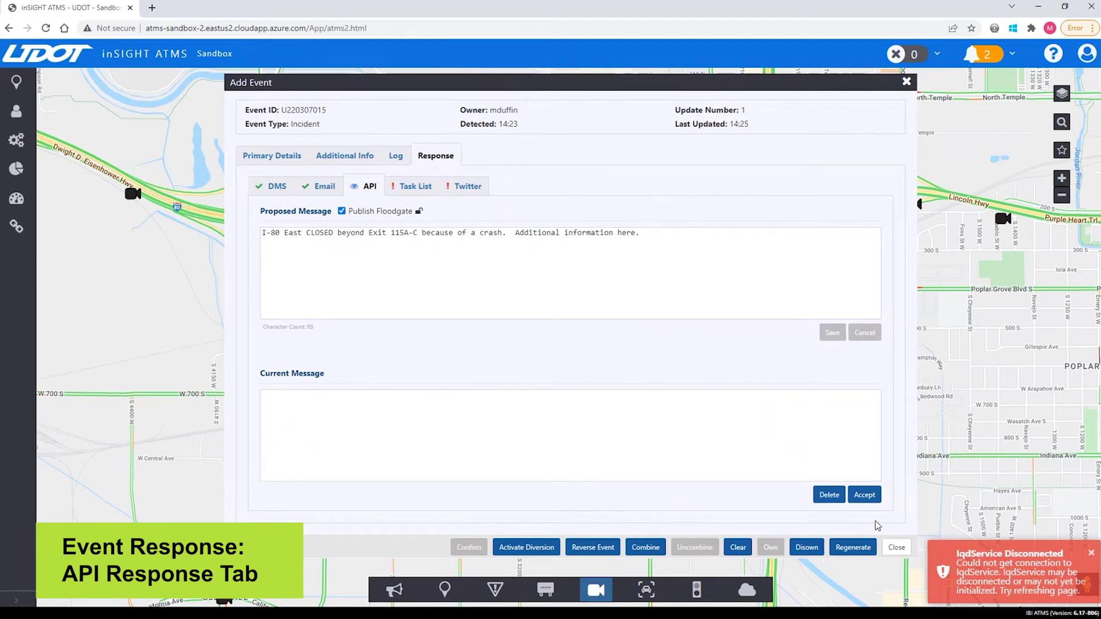
{"action": "left_click", "coordinate": [872, 497]}
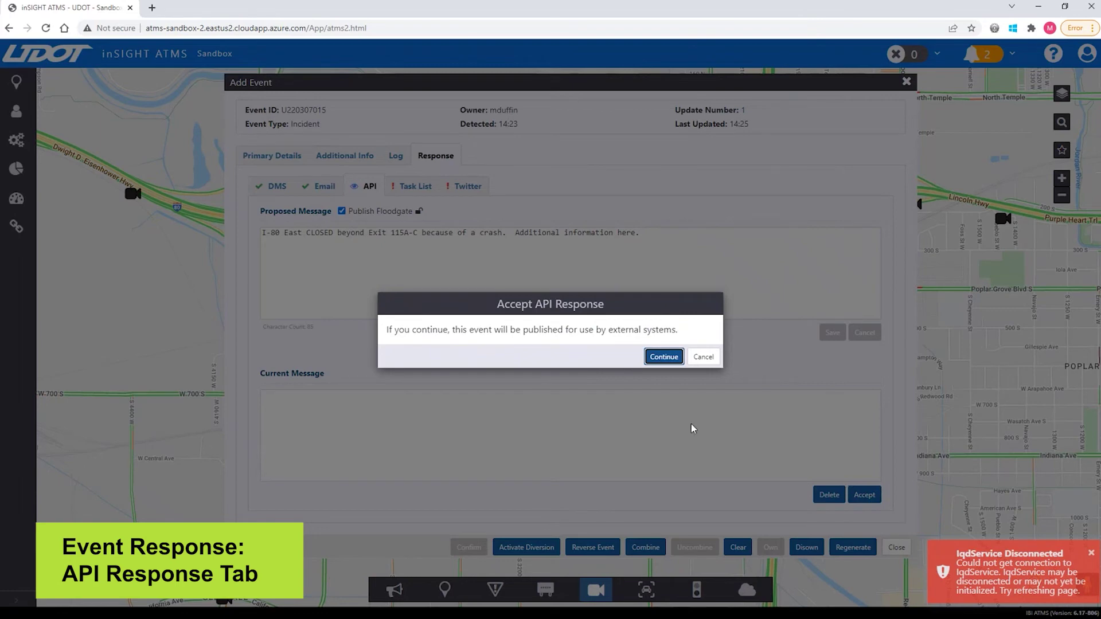
{"action": "left_click", "coordinate": [663, 357]}
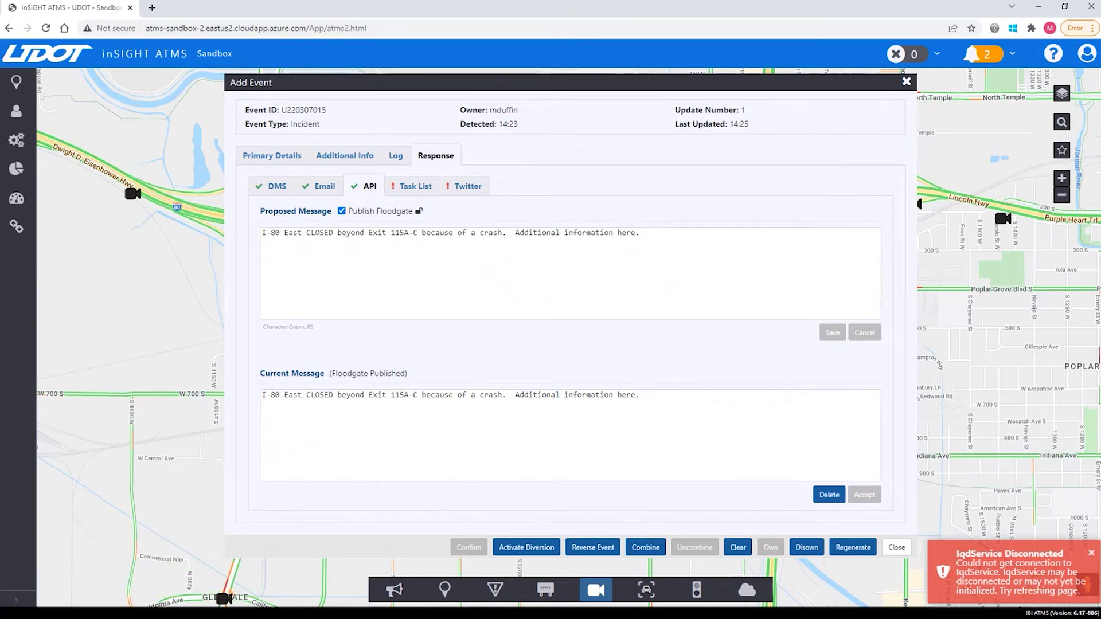
- Record the Contact Region Two Response task as complete, with a comment that the contact was reached and is en route to assist
{"action": "left_click", "coordinate": [406, 192]}
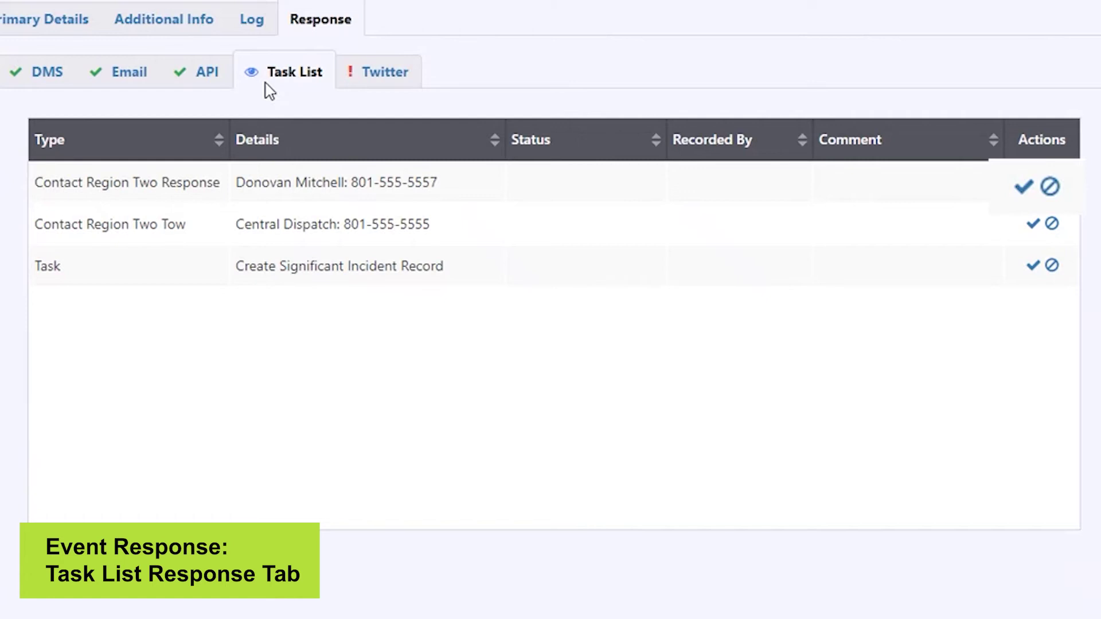
{"action": "left_click", "coordinate": [1033, 186]}
{"action": "left_click", "coordinate": [459, 252]}
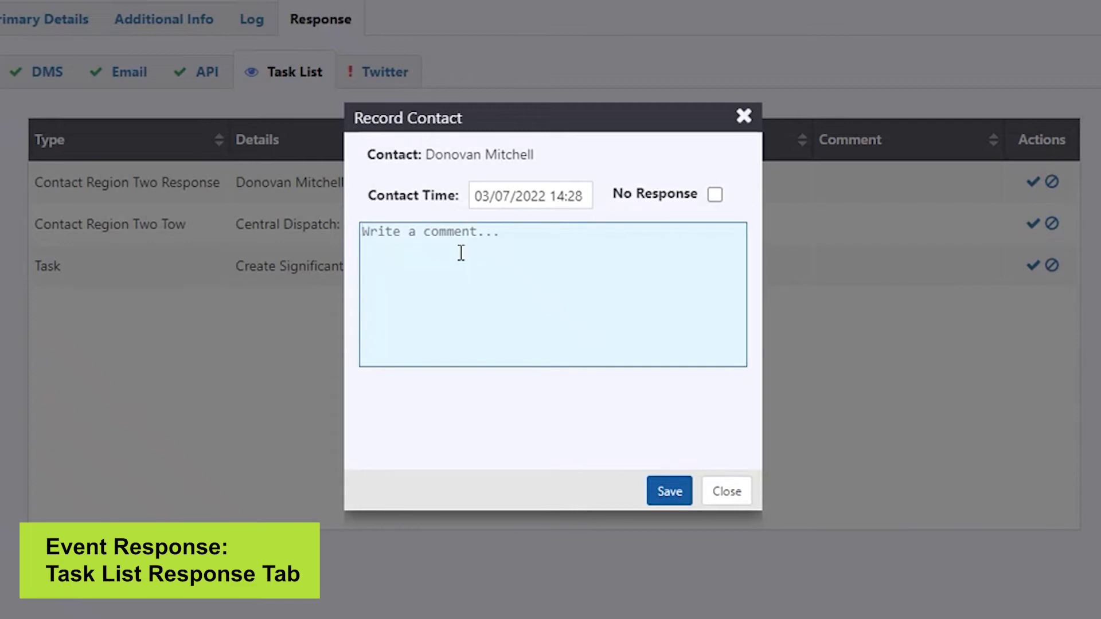
{"action": "type", "text": "Talke"}
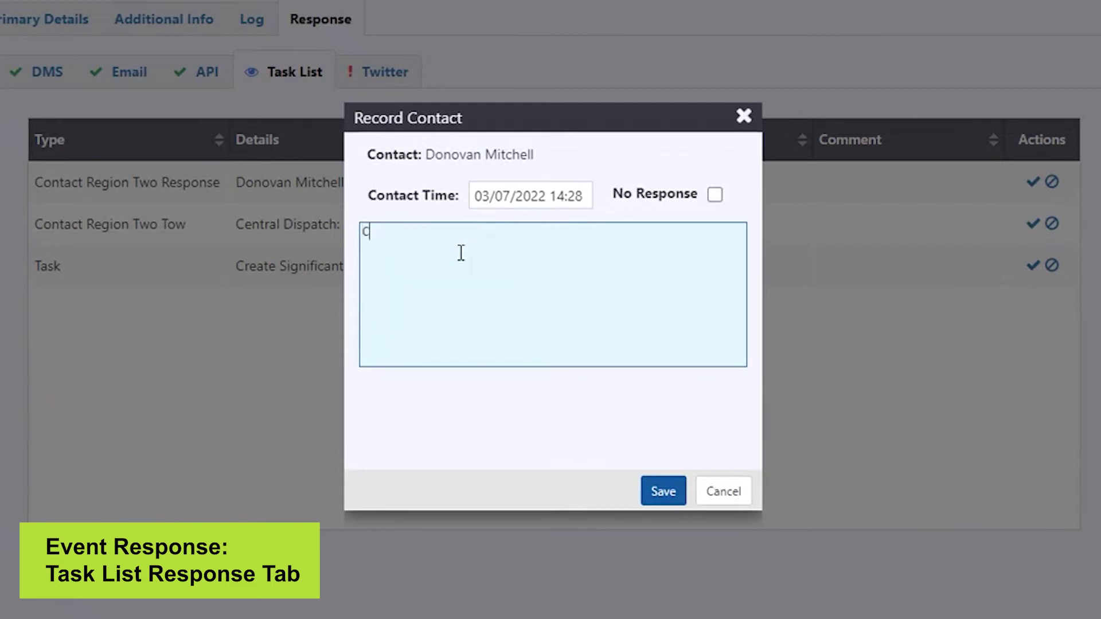
{"action": "type", "text": "d to Donovan "}
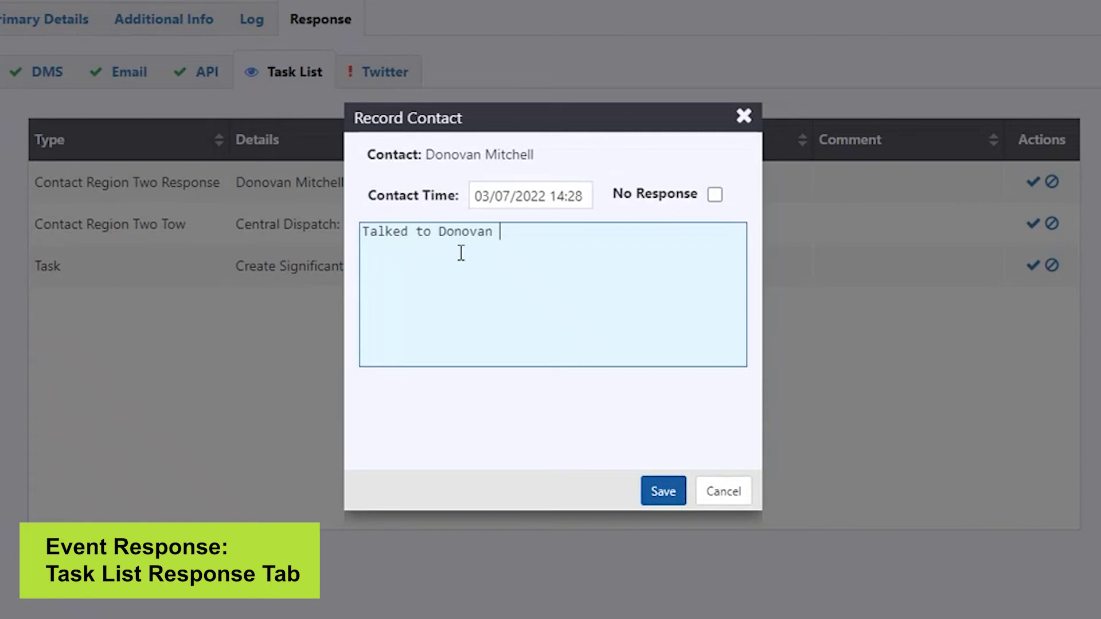
{"action": "type", "text": "- he's en route to a"}
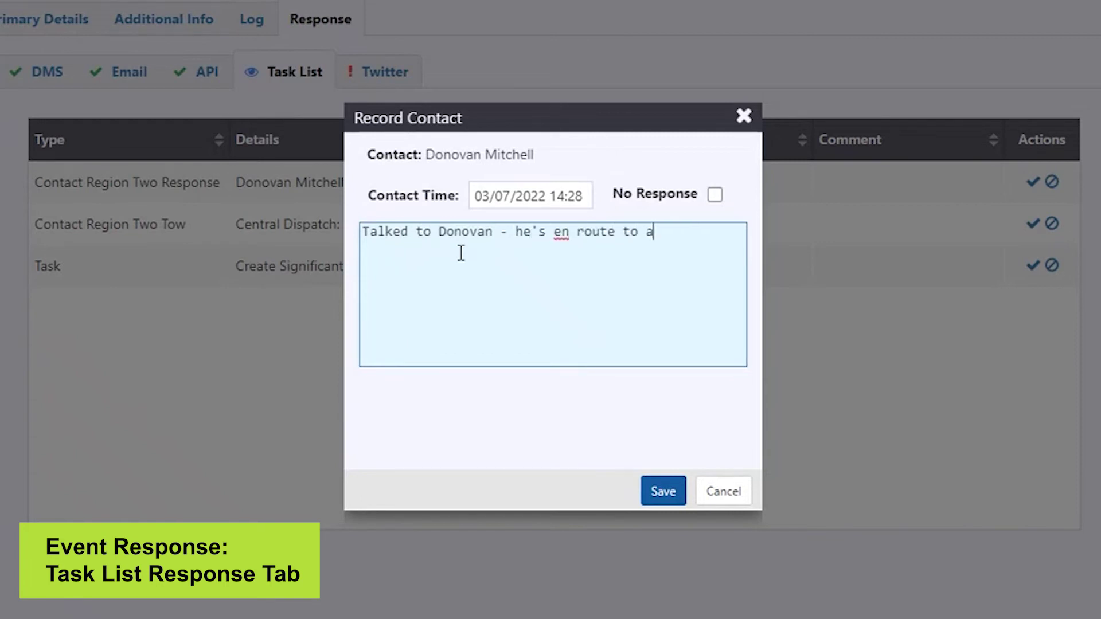
{"action": "type", "text": "ssist"}
{"action": "left_click", "coordinate": [660, 489]}
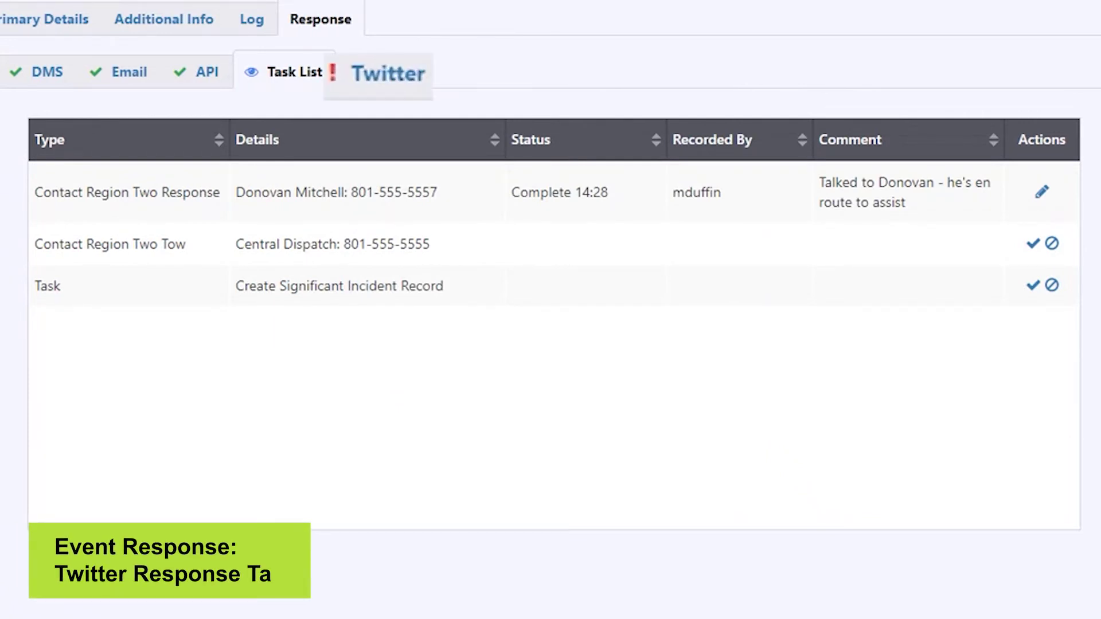
- Append "Edited text here" to the proposed Twitter message
{"action": "left_click", "coordinate": [373, 78]}
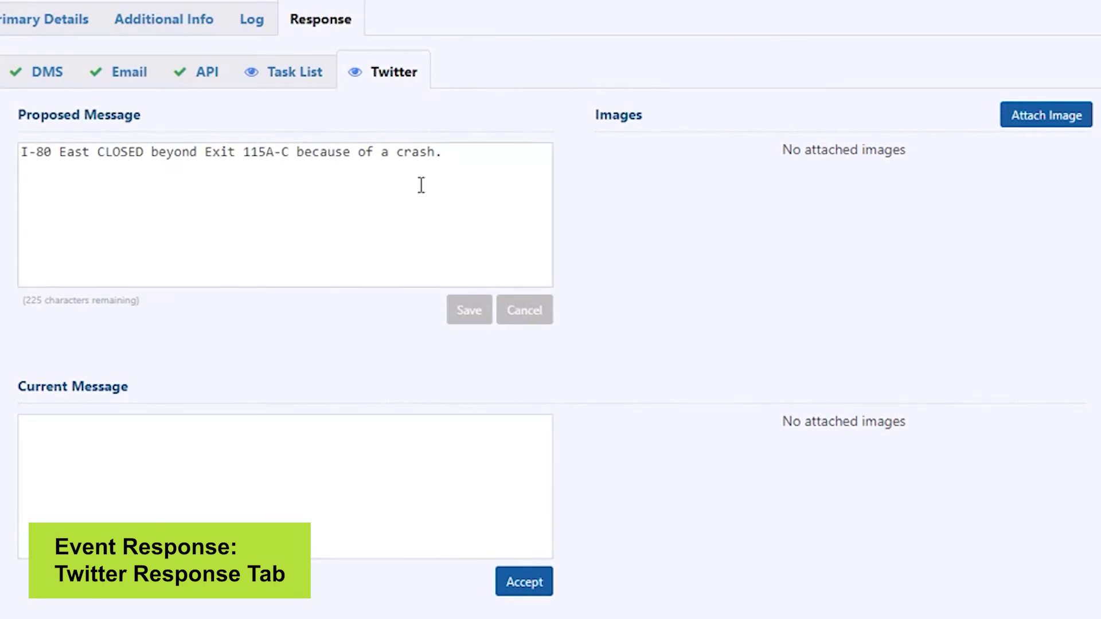
{"action": "left_click", "coordinate": [460, 162]}
{"action": "type", "text": "Edited text here"}
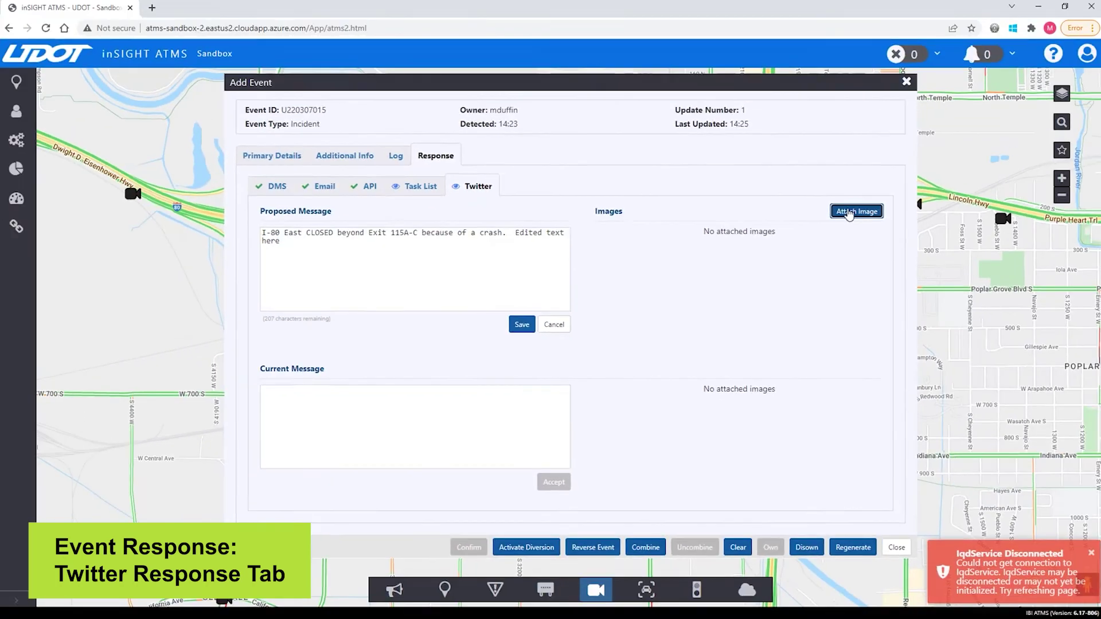
- Attach the image cctv.png to the Twitter response and save the edited message
{"action": "left_click", "coordinate": [1038, 115]}
{"action": "left_click", "coordinate": [575, 228]}
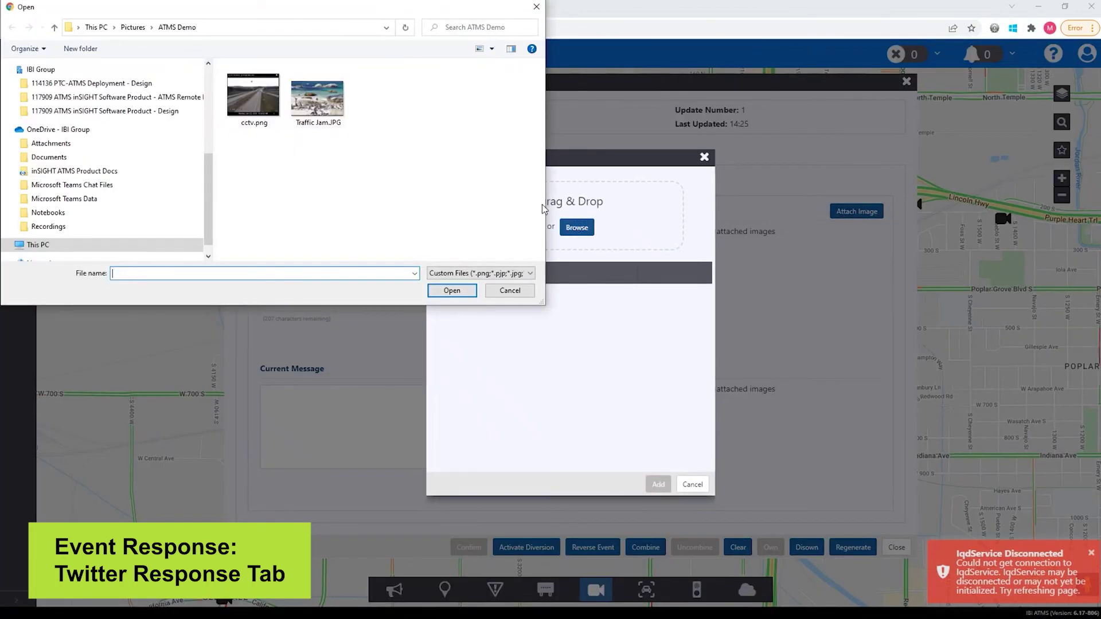
{"action": "left_click", "coordinate": [264, 118]}
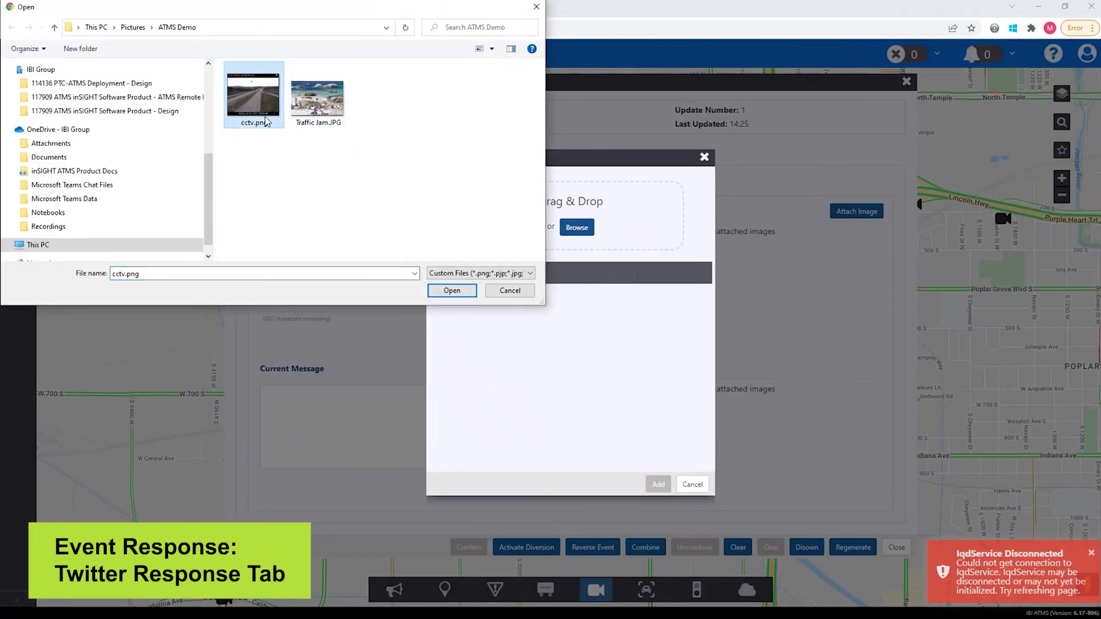
{"action": "left_click", "coordinate": [451, 291]}
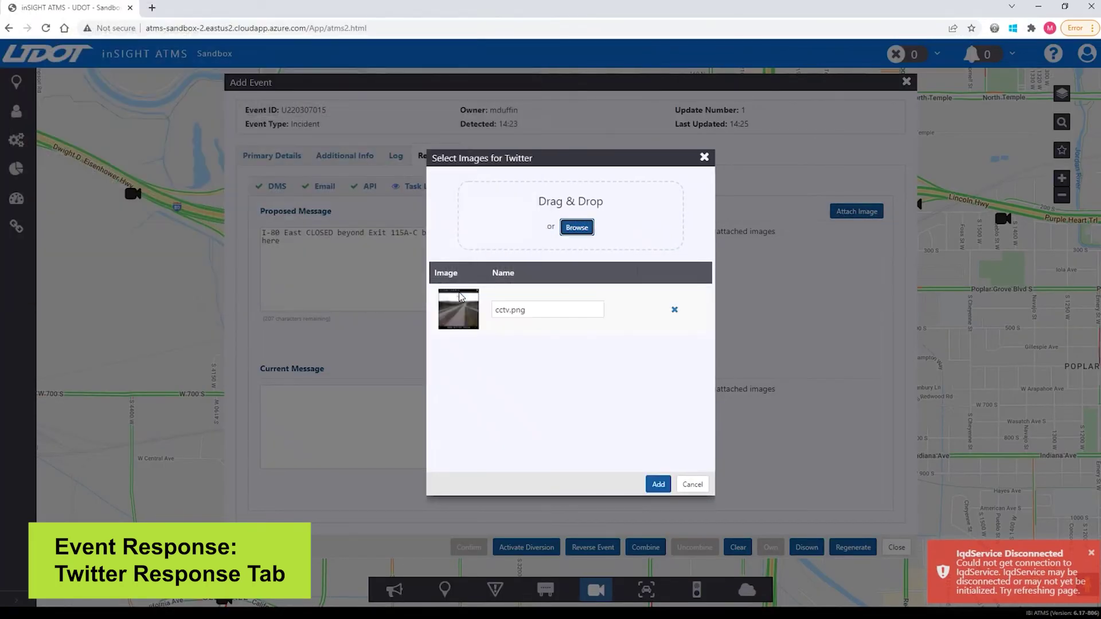
{"action": "left_click", "coordinate": [657, 486]}
{"action": "left_click", "coordinate": [522, 324]}
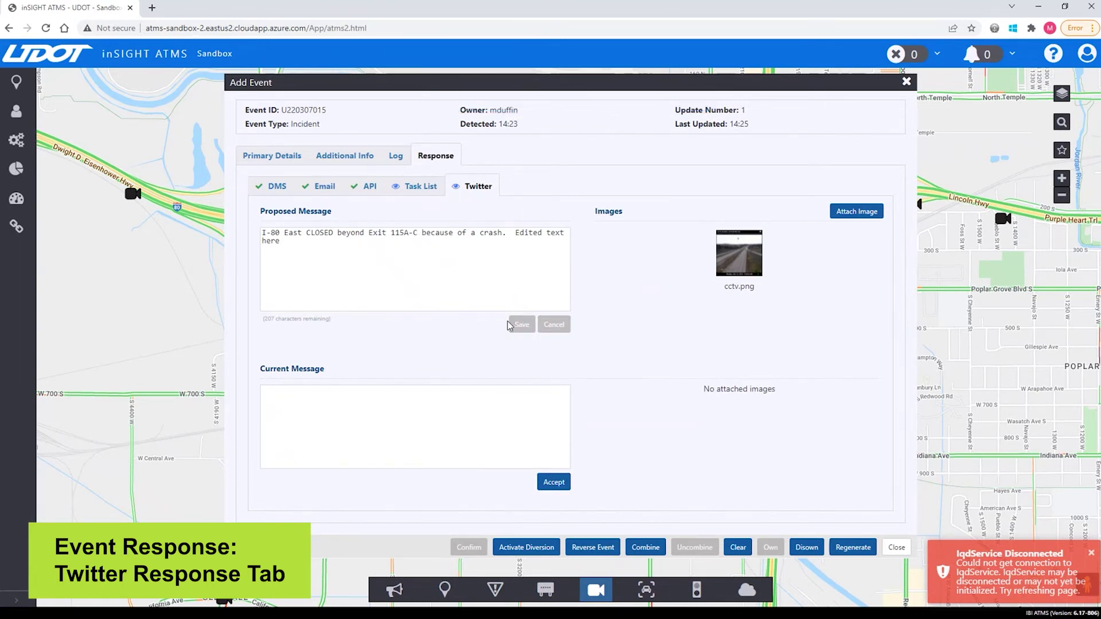
- Accept the Twitter response and open the published tweet
{"action": "left_click", "coordinate": [552, 487]}
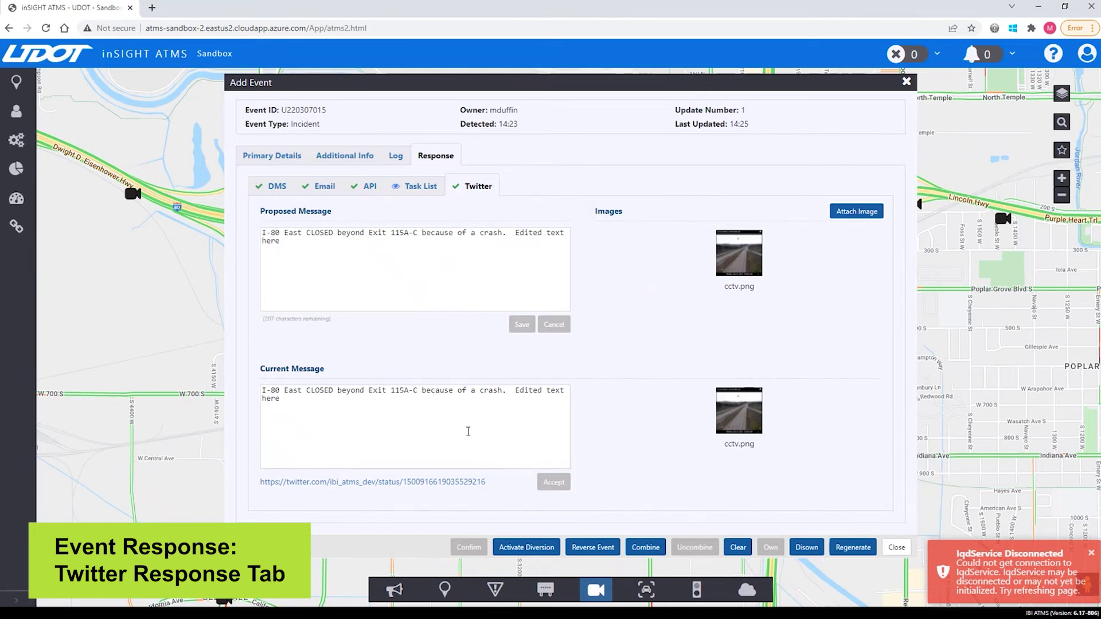
{"action": "left_click", "coordinate": [411, 482]}
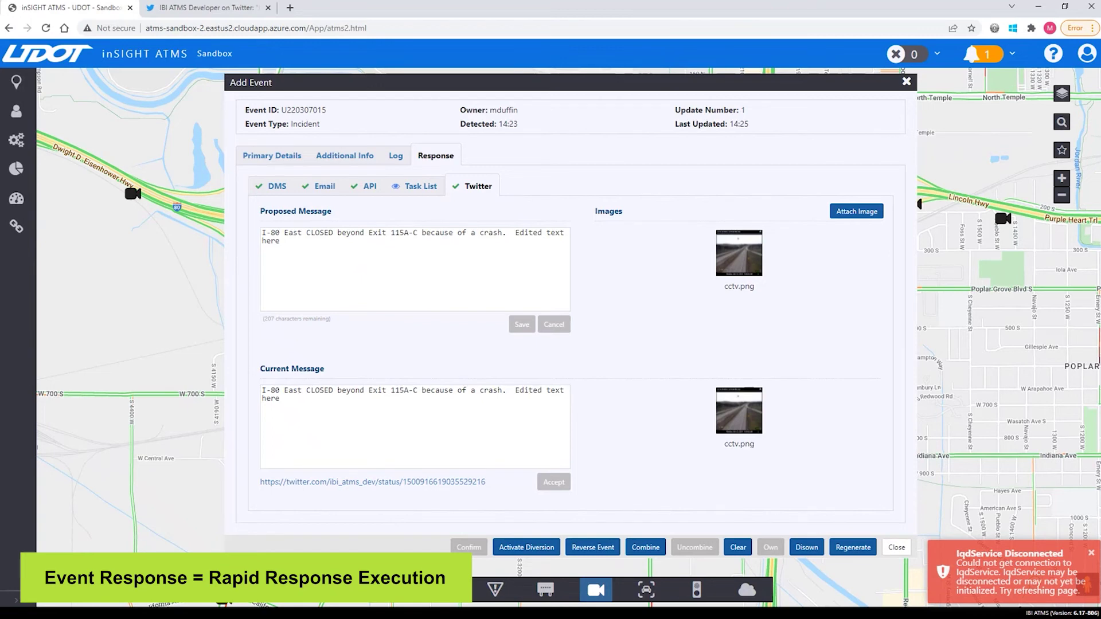
- Remove the event's full closure, leave only the right lane and right shoulder blocked, and save the event
{"action": "left_click", "coordinate": [251, 158]}
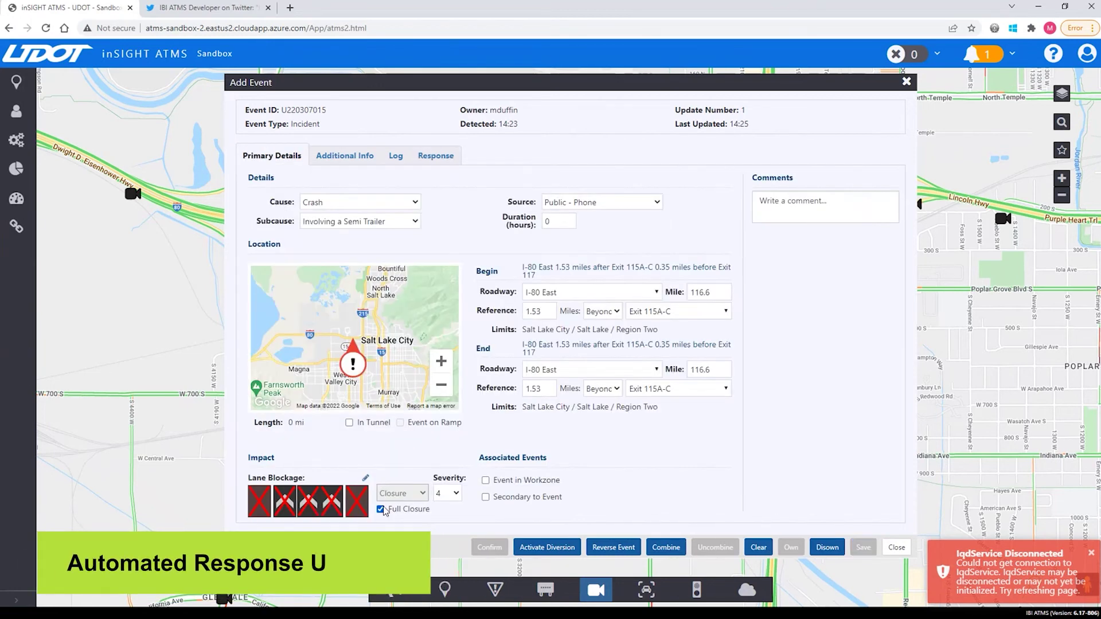
{"action": "left_click", "coordinate": [380, 509]}
{"action": "left_click", "coordinate": [262, 512]}
{"action": "left_click", "coordinate": [306, 506]}
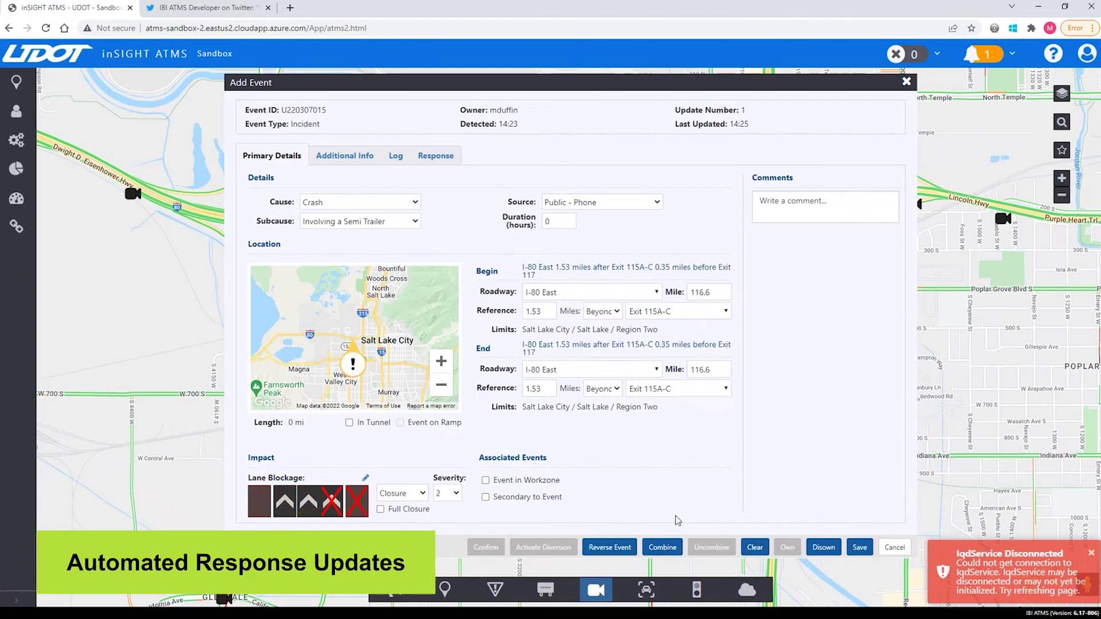
{"action": "left_click", "coordinate": [860, 547]}
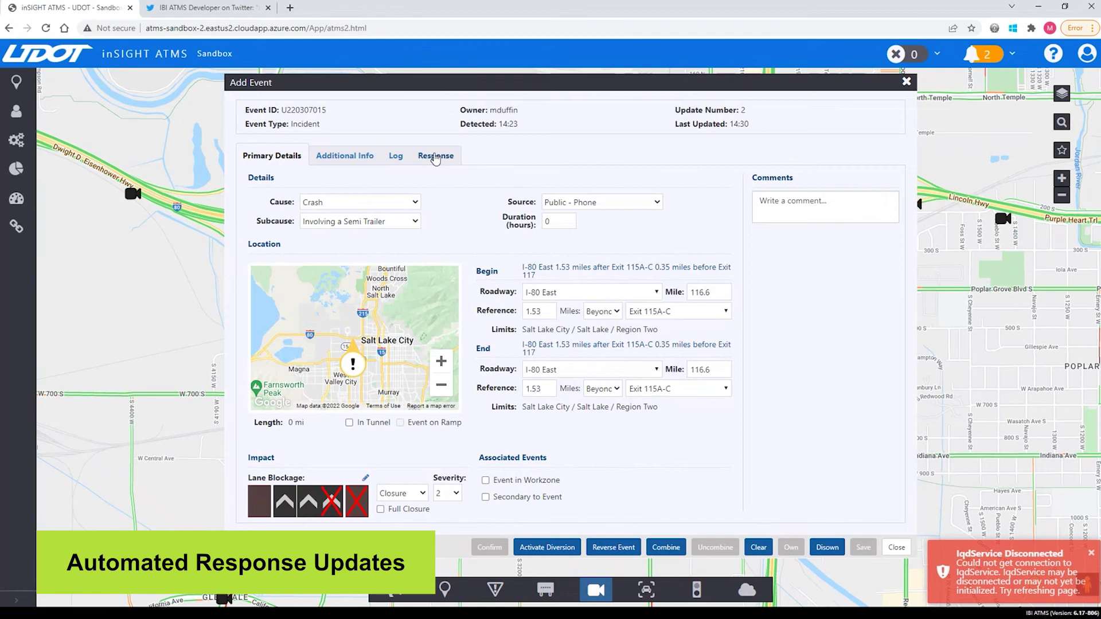
- Accept the updated DMS response messages for signs 12, 100 and 100251
{"action": "left_click", "coordinate": [436, 157]}
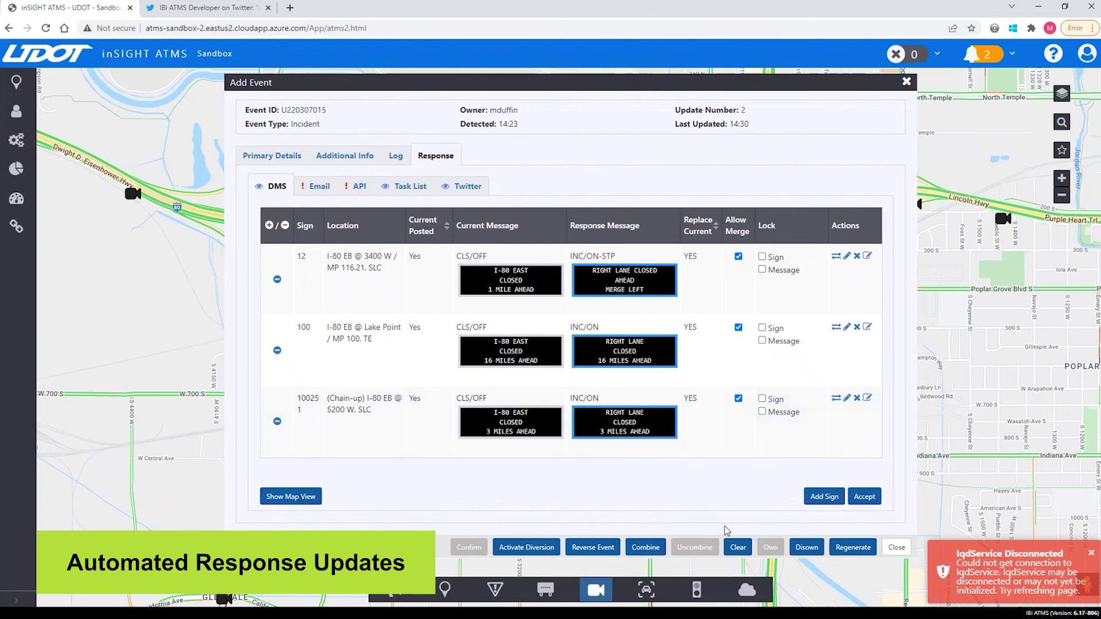
{"action": "left_click", "coordinate": [864, 497]}
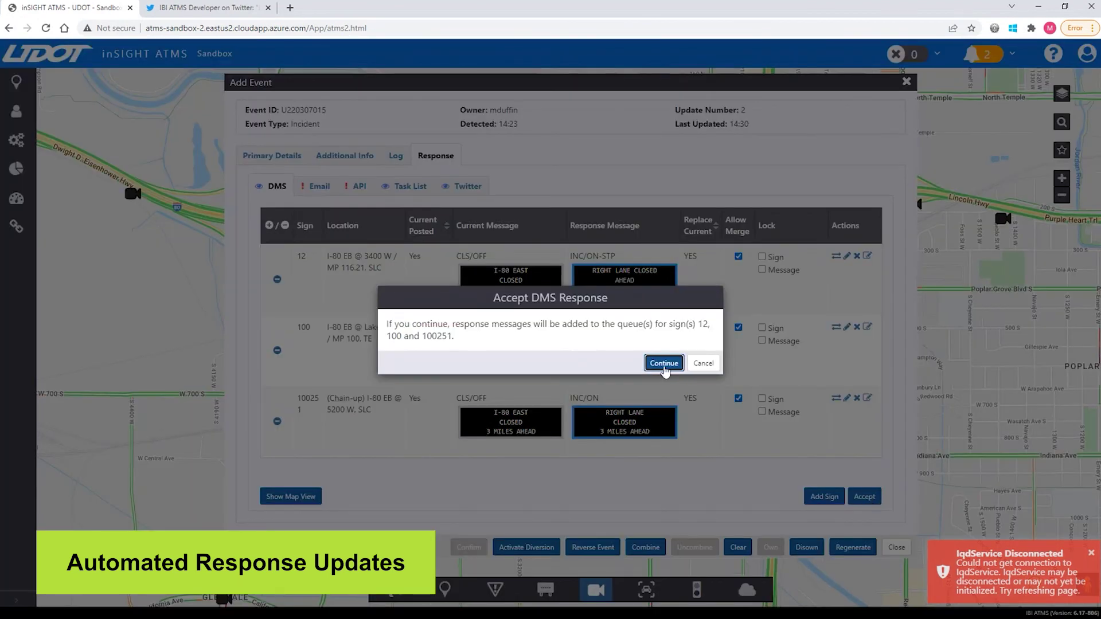
{"action": "left_click", "coordinate": [662, 366]}
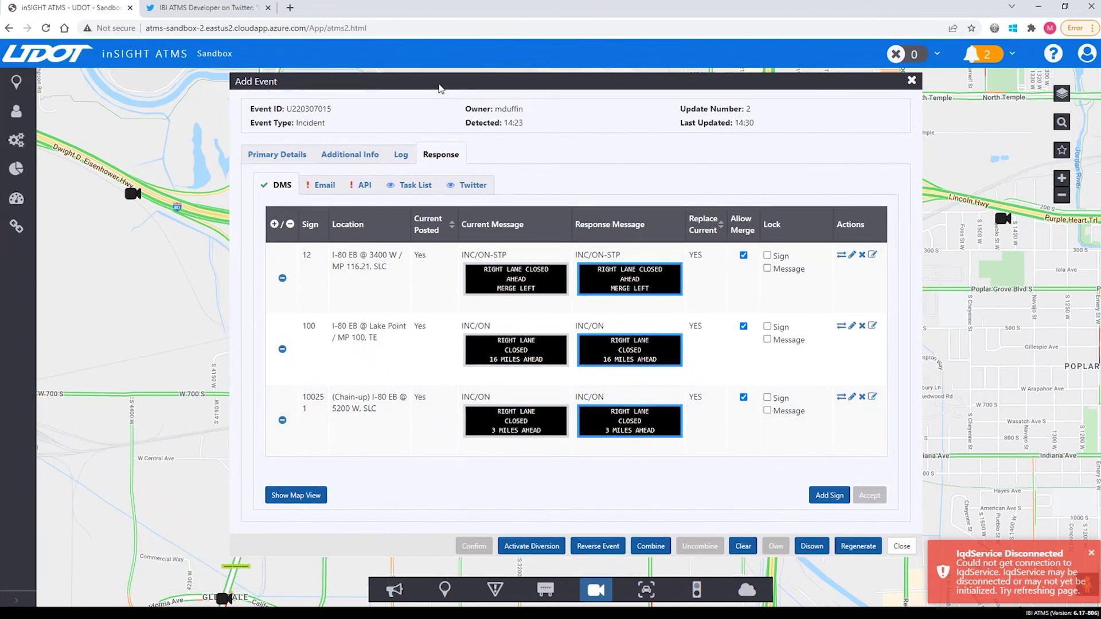
- Show the DMS signs on the map and view the posted messages of DMS 12 and the chain-up sign at 5200 W
{"action": "left_click_drag", "start_coordinate": [416, 94], "coordinate": [900, 120]}
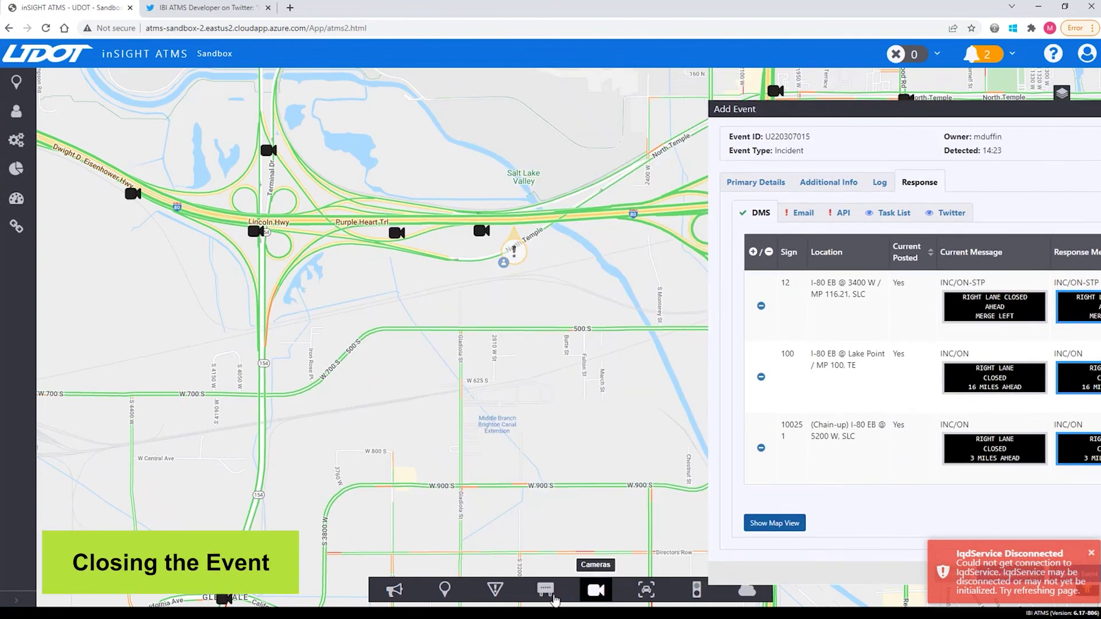
{"action": "left_click", "coordinate": [545, 590]}
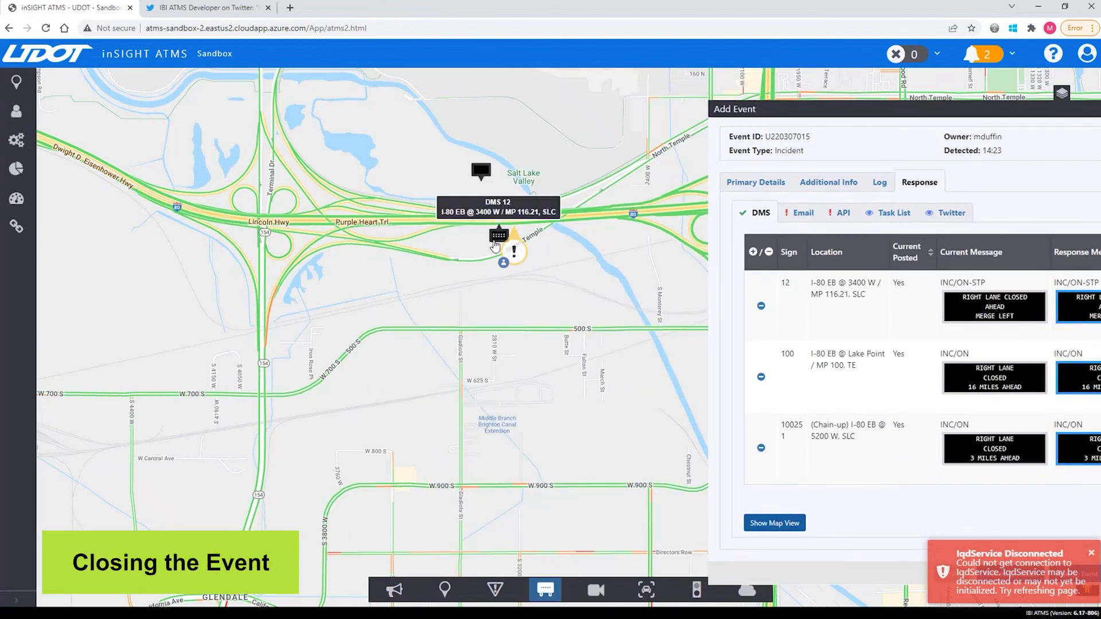
{"action": "left_click", "coordinate": [498, 235]}
{"action": "left_click_drag", "start_coordinate": [537, 233], "coordinate": [446, 313]}
{"action": "left_click_drag", "start_coordinate": [172, 292], "coordinate": [249, 303]}
{"action": "scroll", "coordinate": [248, 302], "scroll_direction": "down", "scroll_amount": 1}
{"action": "scroll", "coordinate": [248, 302], "scroll_direction": "down", "scroll_amount": 1}
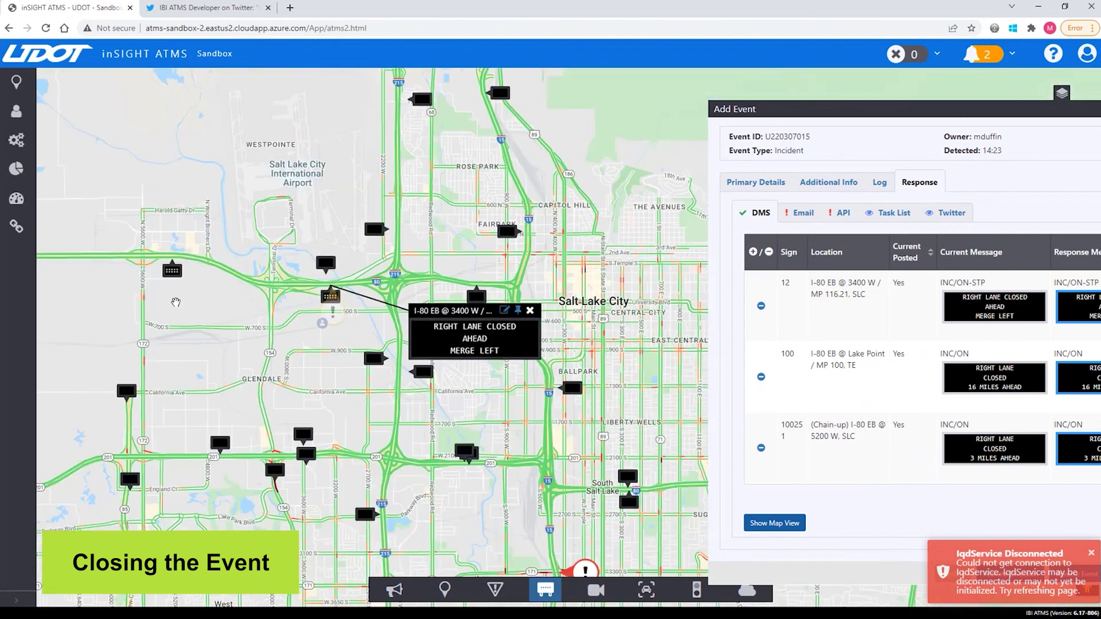
{"action": "left_click_drag", "start_coordinate": [175, 302], "coordinate": [183, 302]}
{"action": "left_click", "coordinate": [182, 270]}
{"action": "left_click_drag", "start_coordinate": [249, 277], "coordinate": [214, 348]}
{"action": "left_click_drag", "start_coordinate": [453, 310], "coordinate": [375, 330]}
- Clear the event and move its window aside to uncover the sign messages on the map
{"action": "left_click_drag", "start_coordinate": [798, 113], "coordinate": [299, 69]}
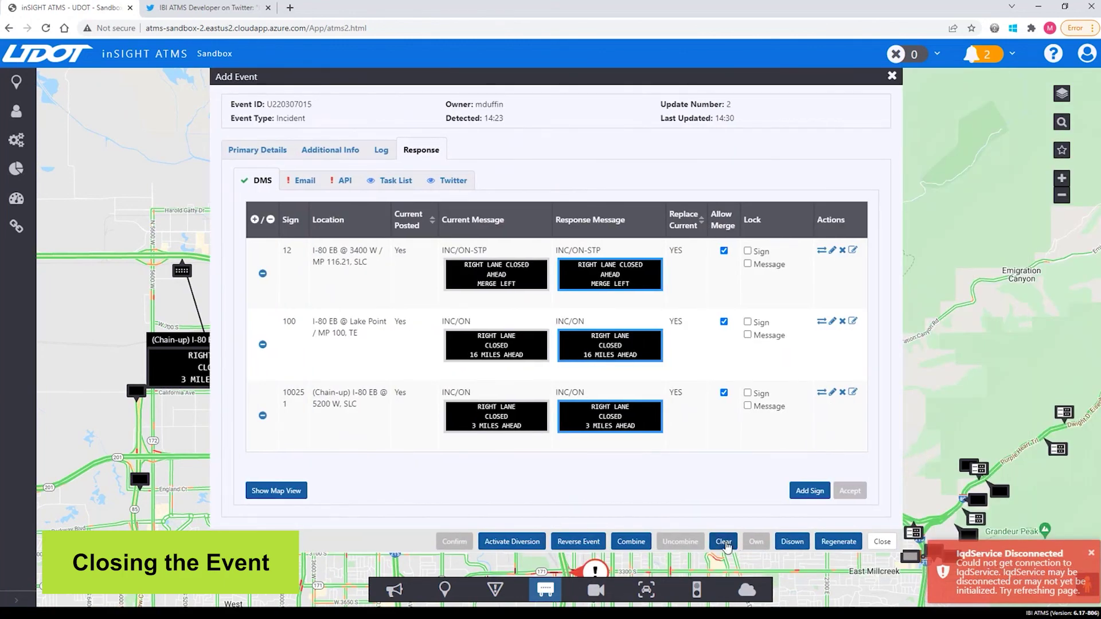
{"action": "left_click", "coordinate": [723, 541]}
{"action": "left_click", "coordinate": [663, 365]}
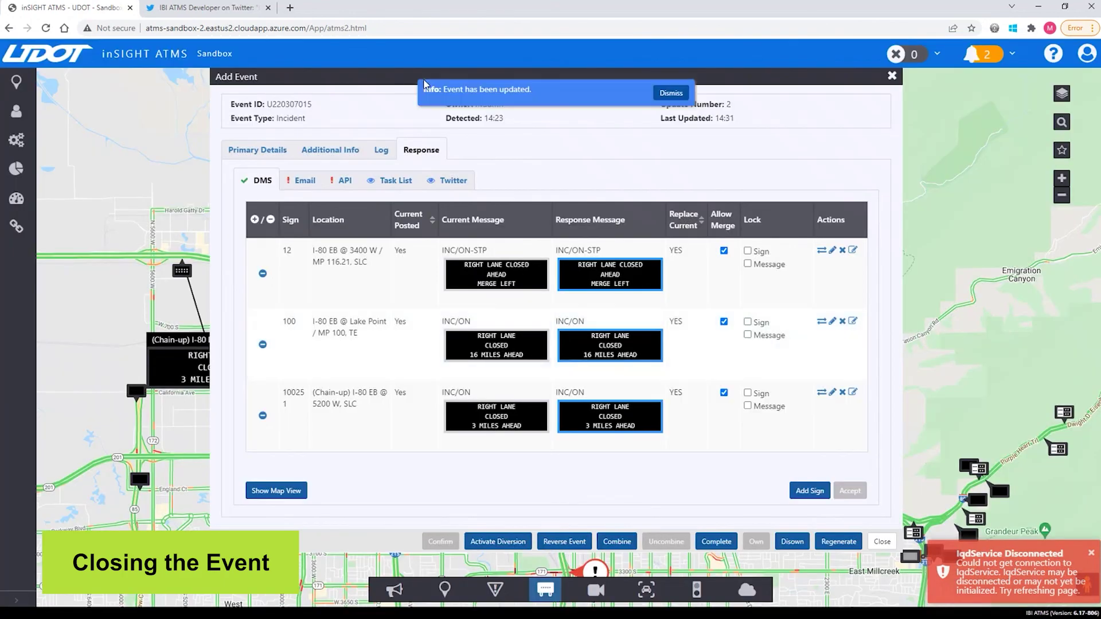
{"action": "left_click_drag", "start_coordinate": [301, 80], "coordinate": [561, 102]}
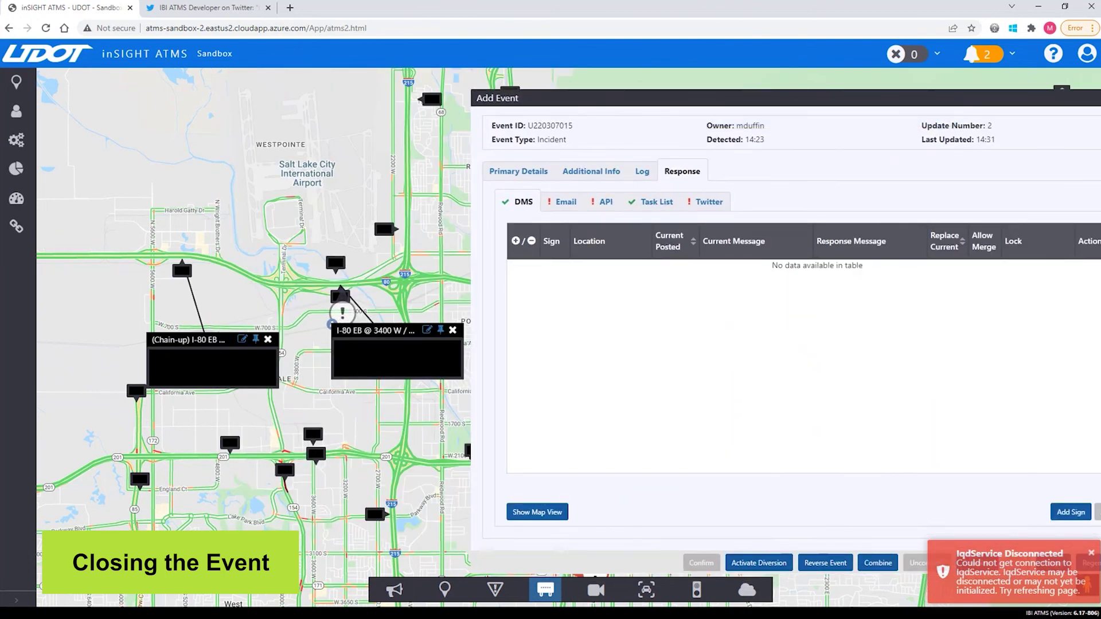